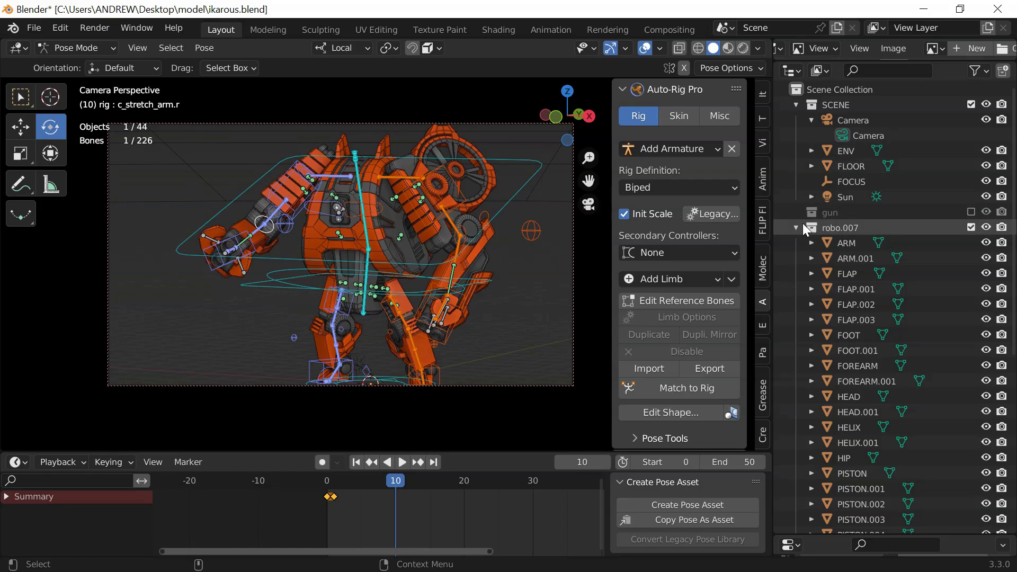
# Exclude the SCENE collection from the view layer and widen the 3D viewport
pyautogui.click(795, 227)
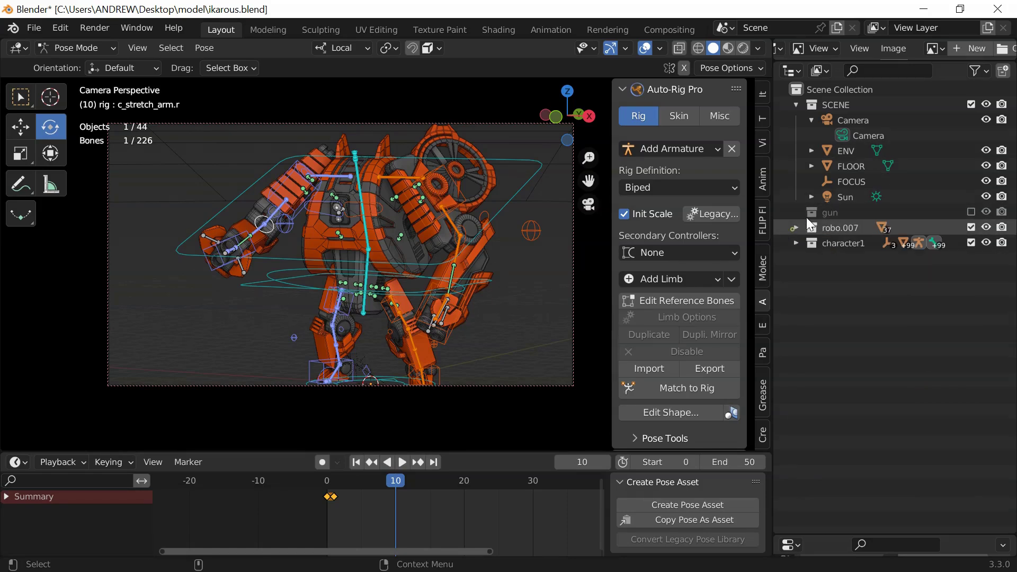
pyautogui.click(971, 105)
pyautogui.moveTo(772, 204); pyautogui.dragTo(948, 220)
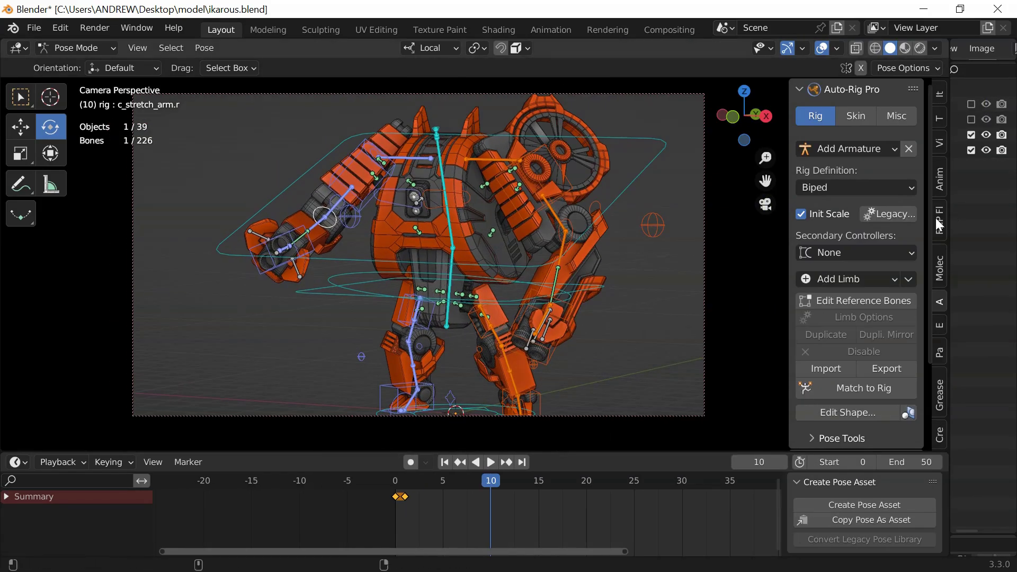
# Return the animation to frame 0 and switch the rig from Pose Mode to Object Mode
pyautogui.moveTo(585, 207); pyautogui.dragTo(594, 214, button='middle')
pyautogui.scroll(5, 496, 236)
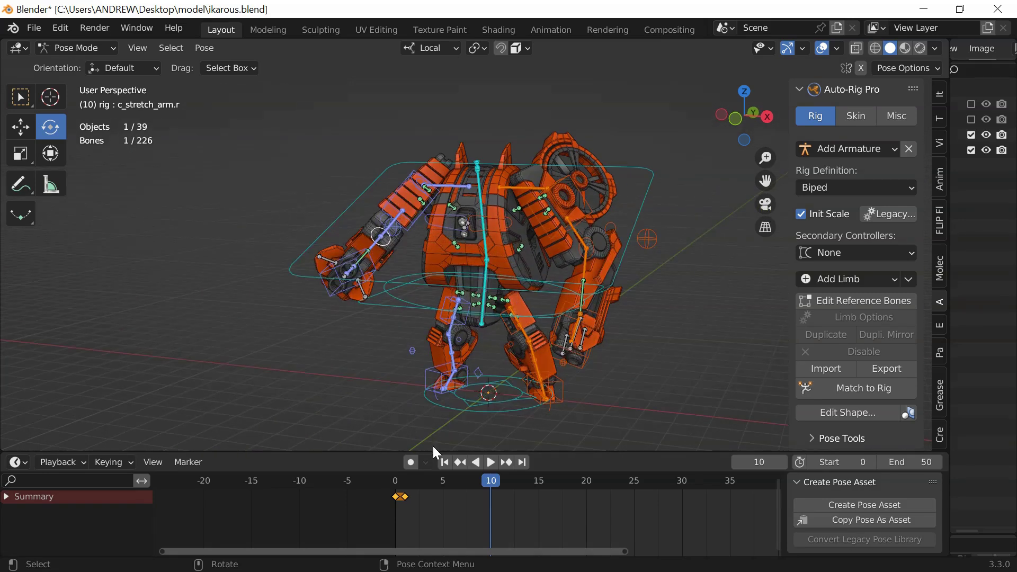
pyautogui.click(445, 460)
pyautogui.moveTo(362, 316); pyautogui.dragTo(407, 250, button='middle')
pyautogui.hotkey('ctrl', 'Tab')
# Import a running motion as FBX from the RUN folder inside resources\BVH FILES\MIXAMO MOTIONS
pyautogui.click(34, 28)
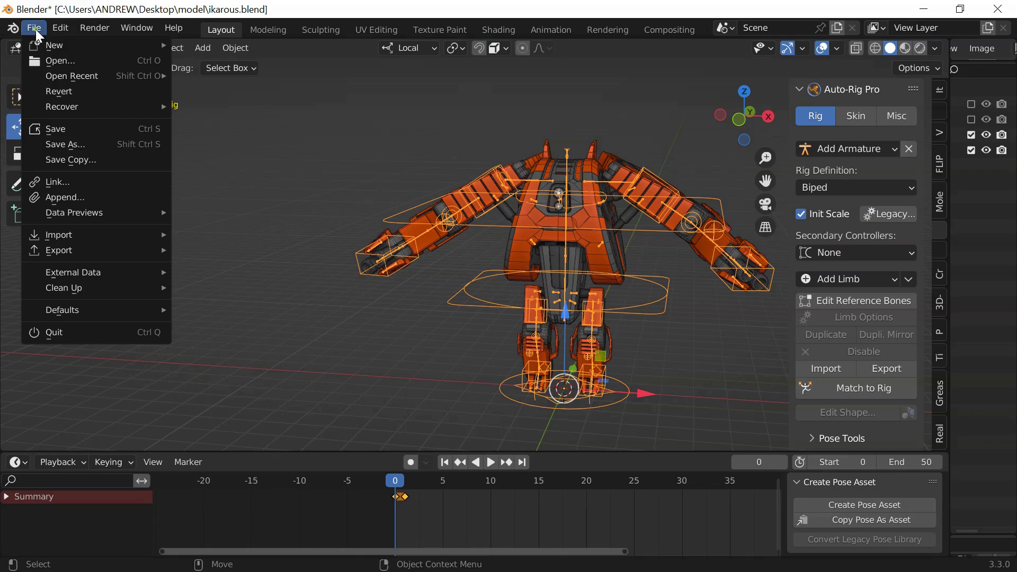
pyautogui.moveTo(53, 236)
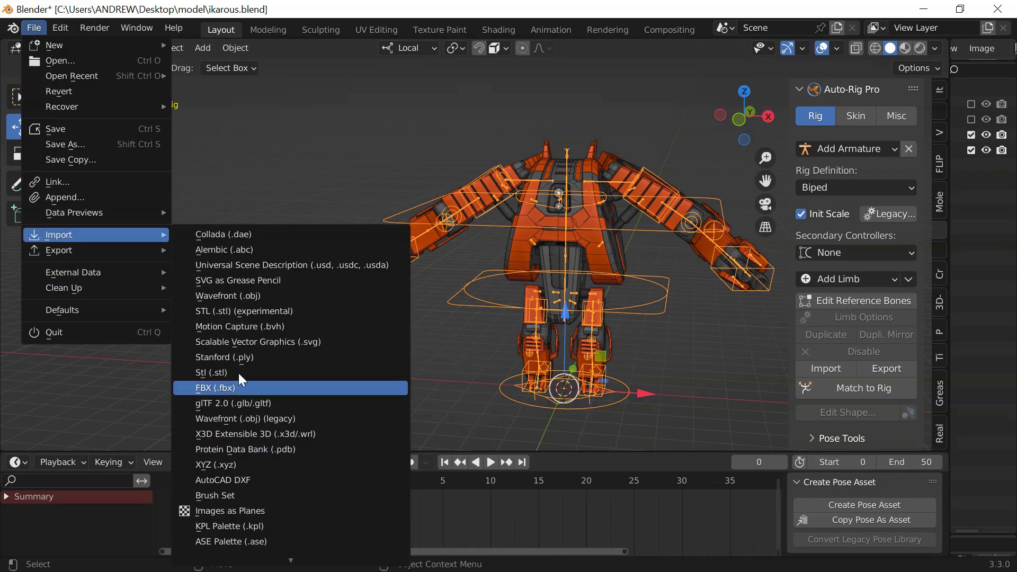
pyautogui.click(210, 390)
pyautogui.doubleClick(403, 224)
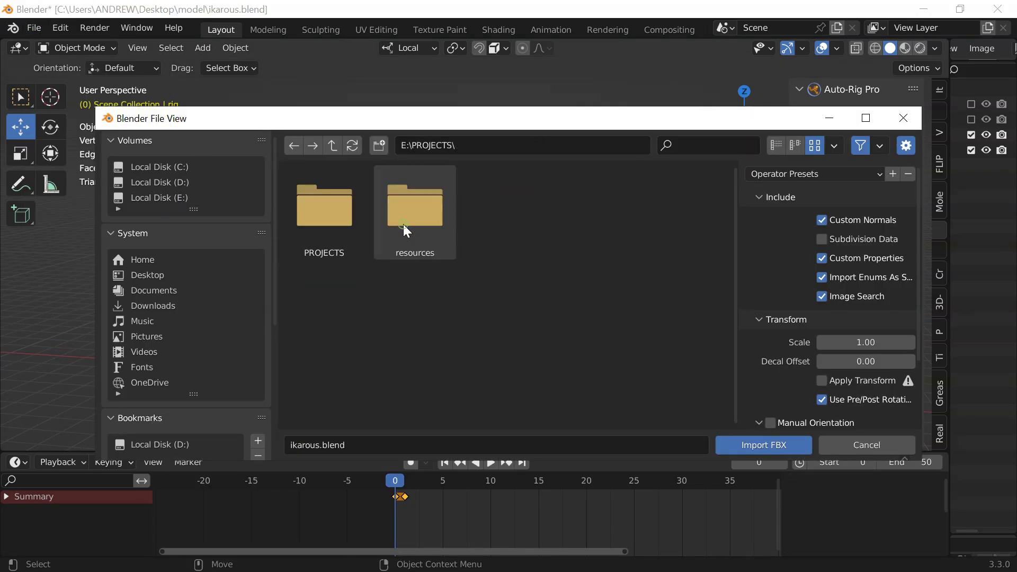
pyautogui.doubleClick(403, 224)
pyautogui.doubleClick(332, 222)
pyautogui.click(401, 216)
pyautogui.doubleClick(400, 216)
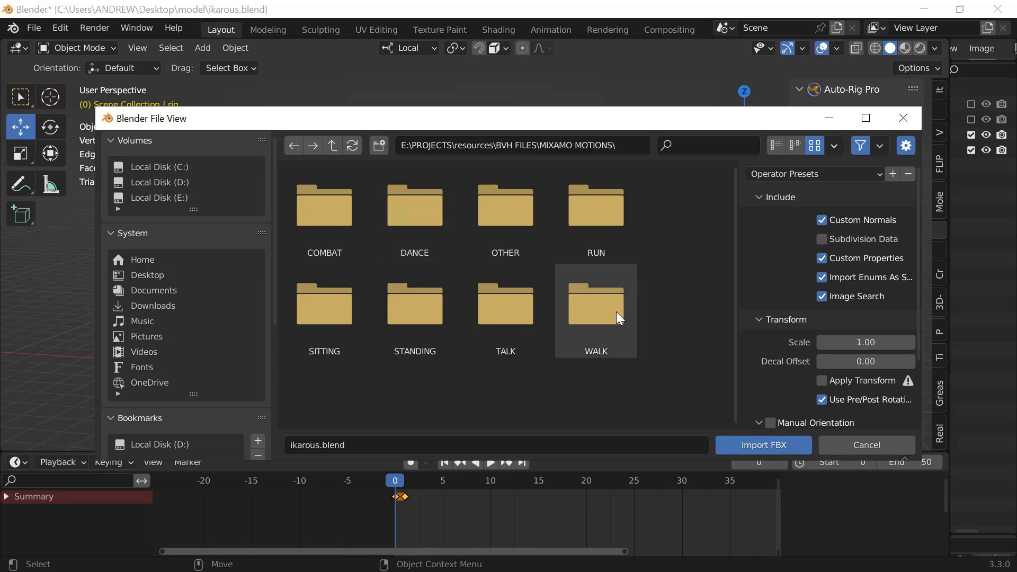
pyautogui.doubleClick(602, 218)
pyautogui.doubleClick(500, 191)
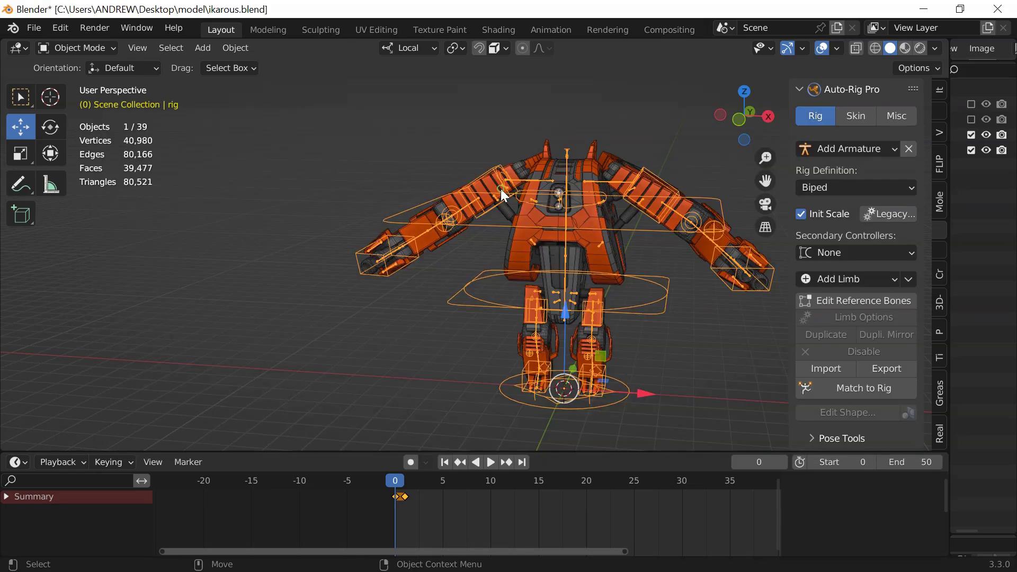
# Move the imported armature along X until it stands beside the robot, and set the animation's end frame to 34
pyautogui.moveTo(645, 399); pyautogui.dragTo(379, 391)
pyautogui.scroll(-3, 496, 507)
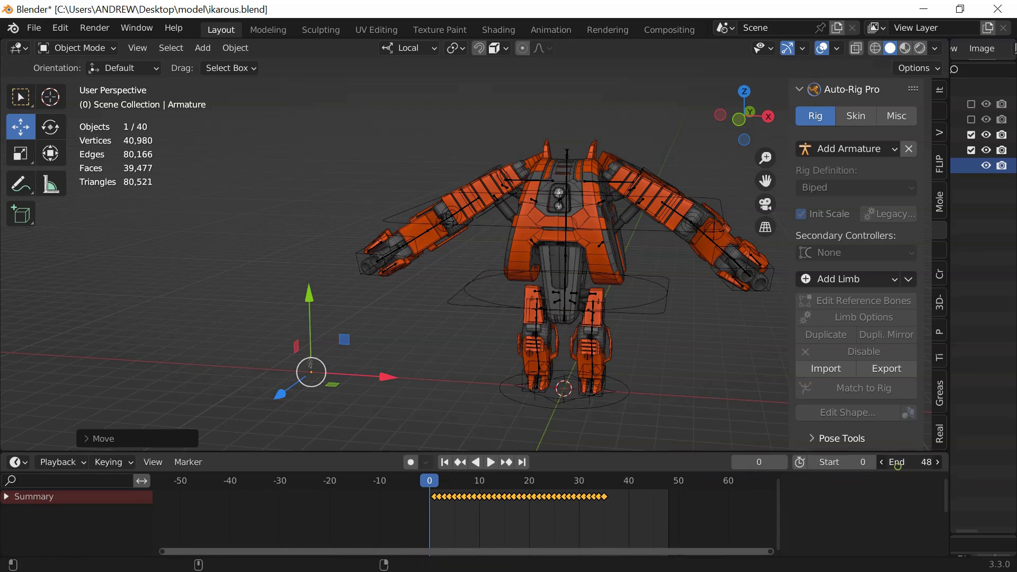
# Set up Auto-Rig Pro Remap with Armature as source and rig as target, auto-scale the source, and build the bones list
pyautogui.click(803, 89)
pyautogui.click(845, 176)
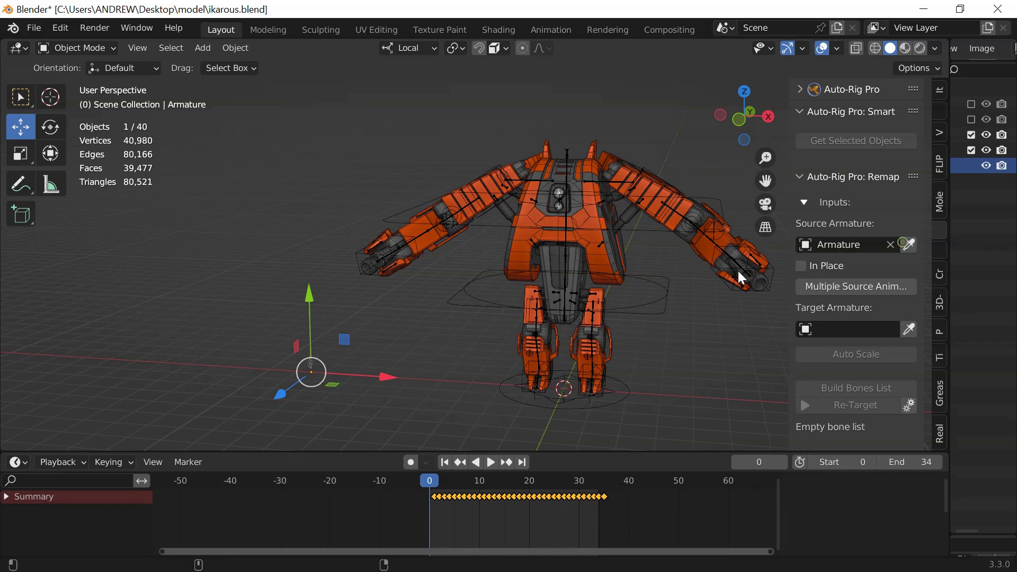
pyautogui.click(477, 300)
pyautogui.click(909, 329)
pyautogui.click(846, 356)
pyautogui.click(836, 386)
# Import a bone mapping preset from the remap_presets folder inside resources\BVH FILES
pyautogui.scroll(-6, 857, 247)
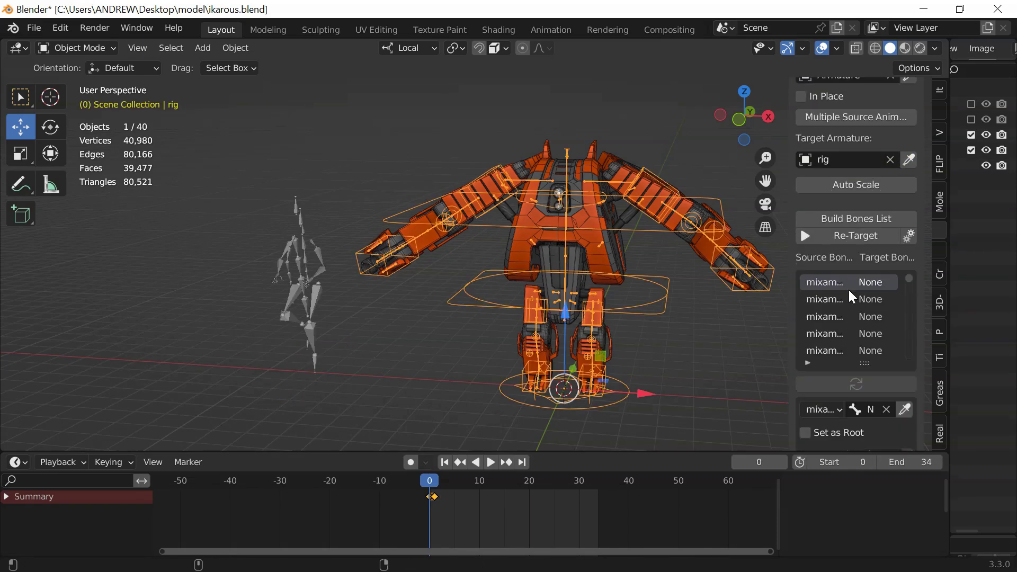
pyautogui.scroll(-8, 843, 366)
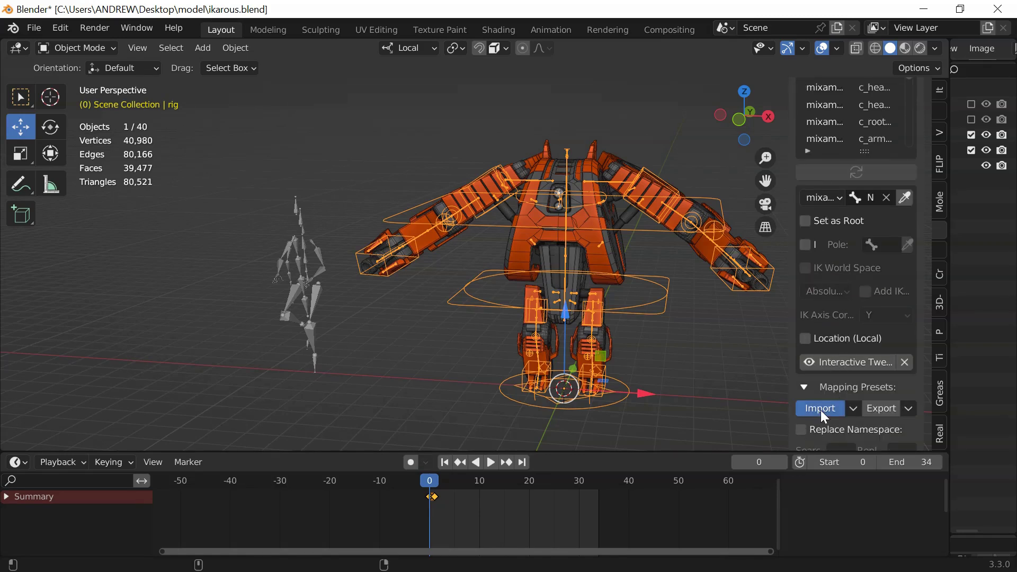
pyautogui.click(821, 410)
pyautogui.click(165, 200)
pyautogui.click(421, 221)
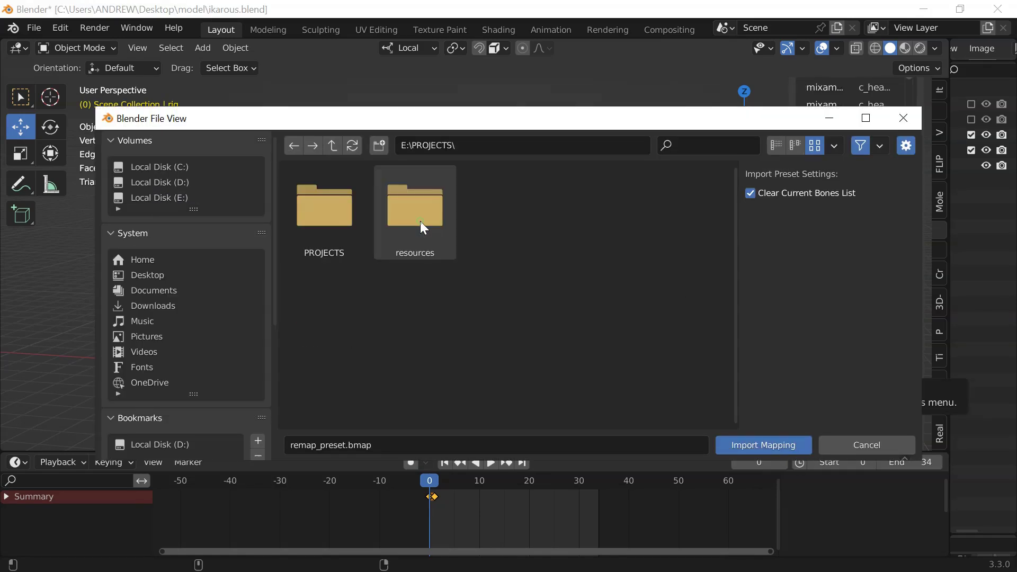
pyautogui.click(421, 221)
pyautogui.click(315, 220)
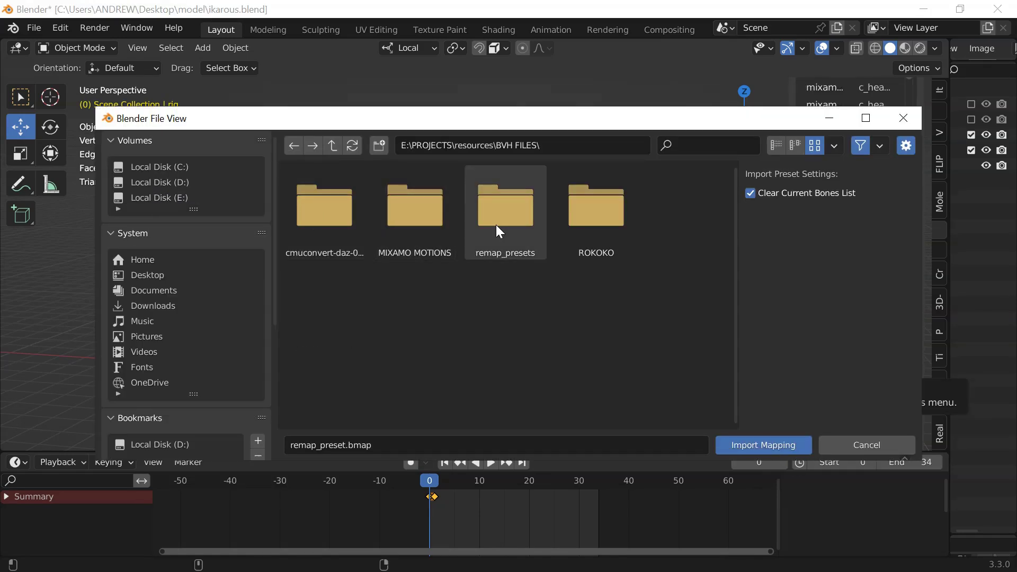
pyautogui.click(497, 226)
pyautogui.doubleClick(488, 214)
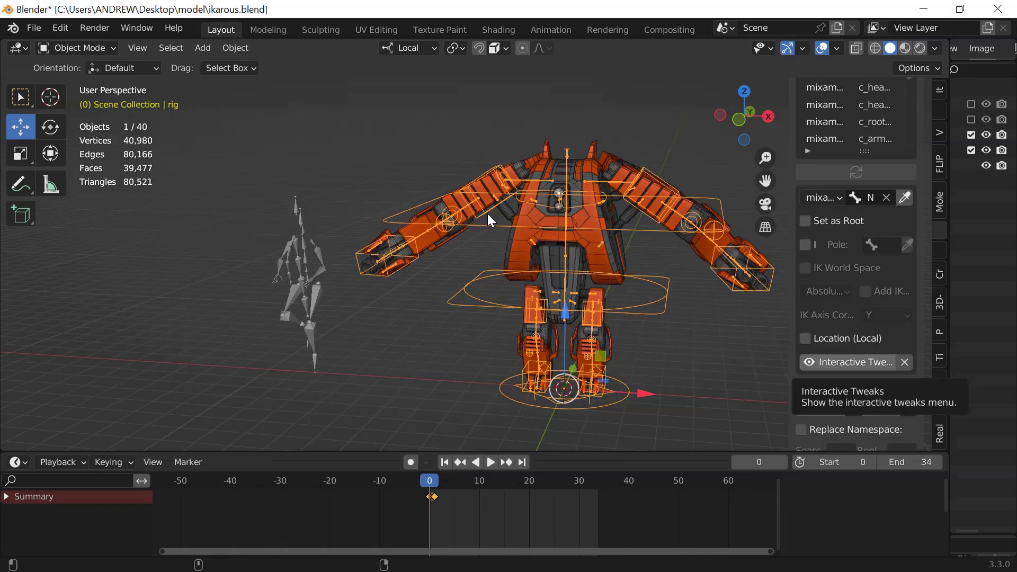
# In Pose Mode, assign c_root_master.x as the target bone of the first mapping entry and set it as root
pyautogui.hotkey('ctrl', 'Tab')
pyautogui.keyDown('shift'); pyautogui.moveTo(524, 242); pyautogui.dragTo(442, 227, button='middle'); pyautogui.keyUp('shift')
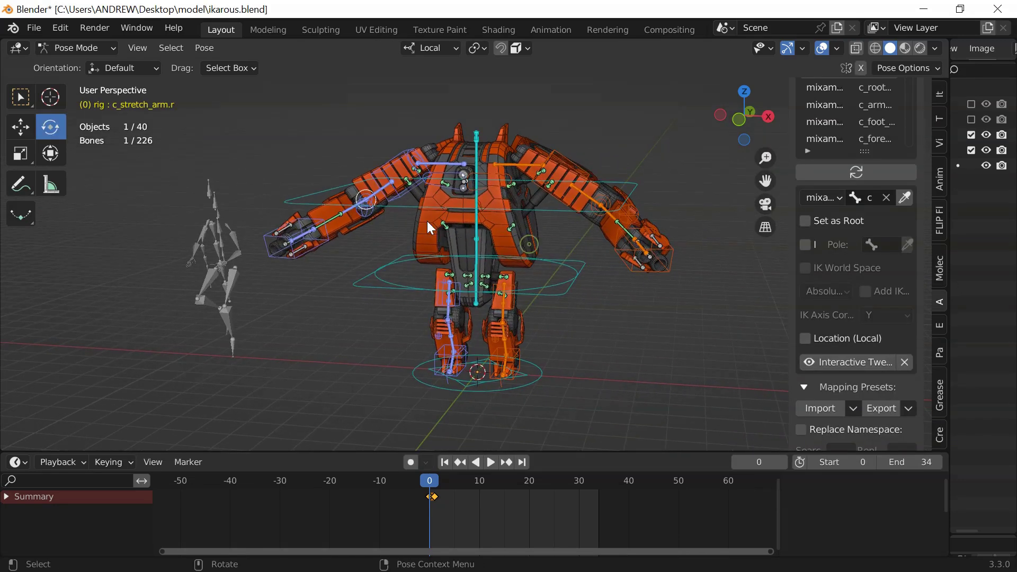
pyautogui.scroll(3, 443, 228)
pyautogui.click(293, 317)
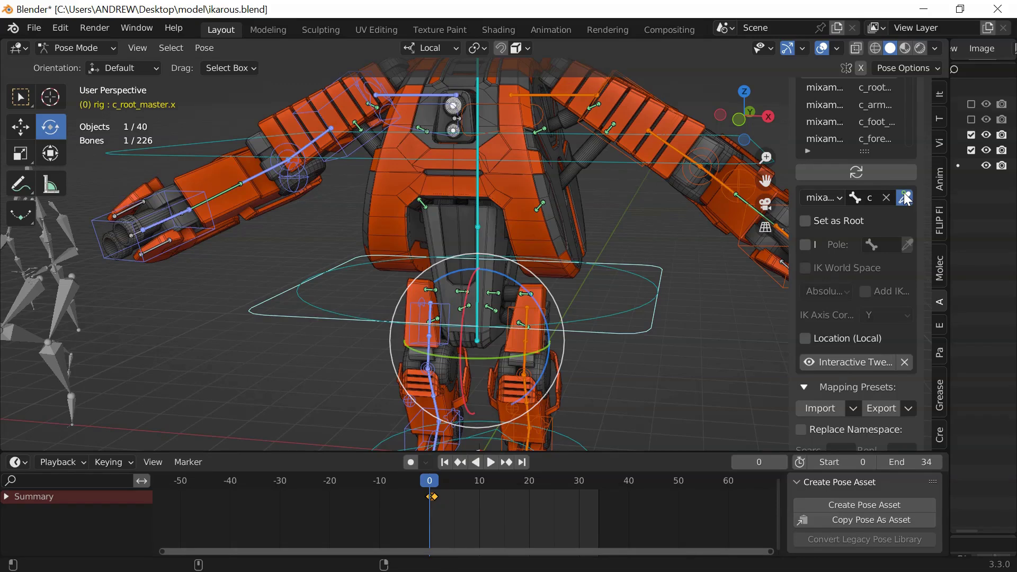
# Retarget the running motion onto the rig over frames 1 to 35, play it, and return to frame 0
pyautogui.scroll(5, 852, 265)
pyautogui.click(834, 152)
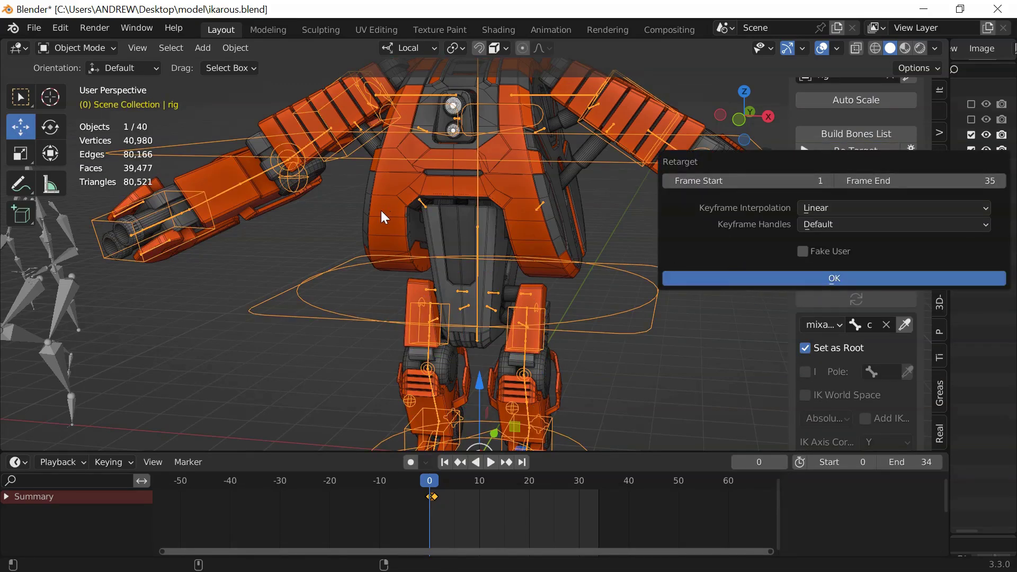
pyautogui.press('Return')
pyautogui.press('space')
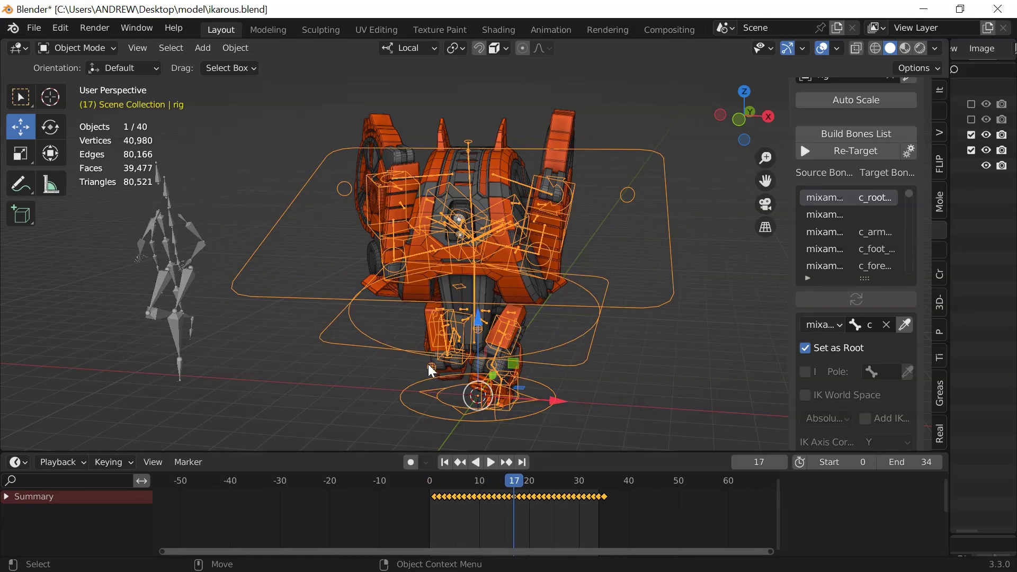
pyautogui.click(444, 462)
# Clear the transforms of both shoulder controls in Pose Mode, using wireframe shading to select them before returning to solid shading
pyautogui.scroll(5, 450, 225)
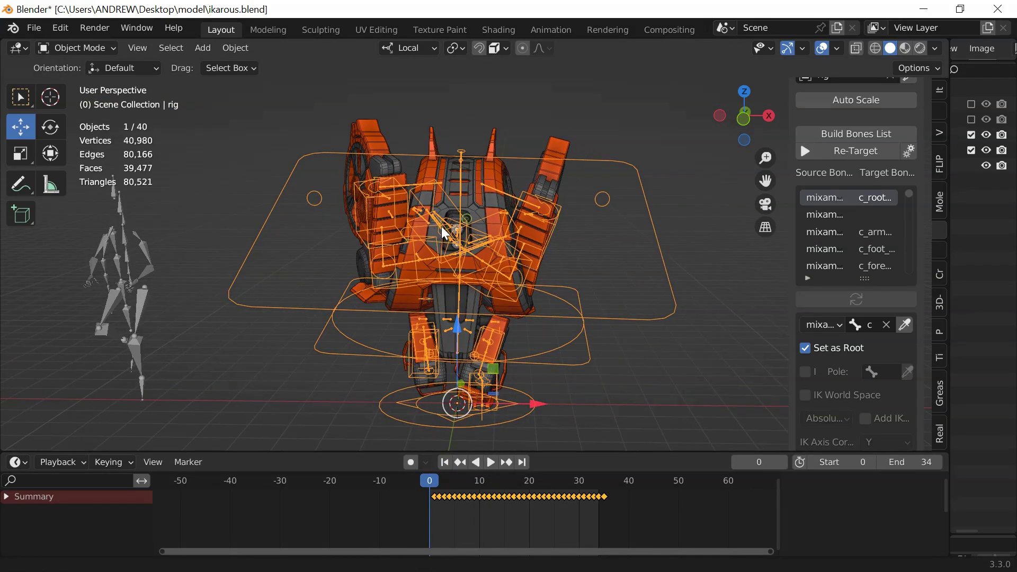
pyautogui.moveTo(437, 214); pyautogui.dragTo(396, 221, button='middle')
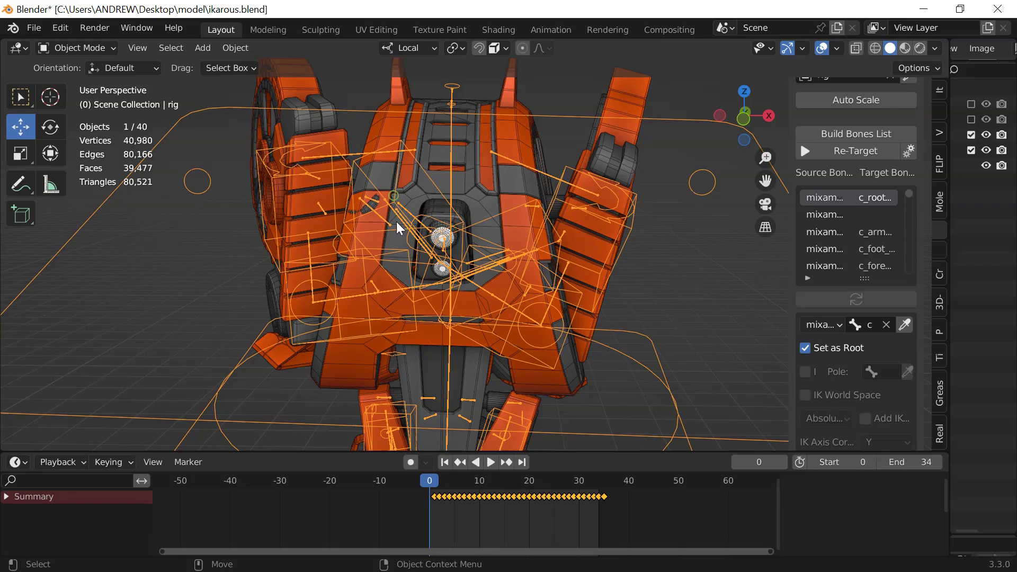
pyautogui.click(874, 48)
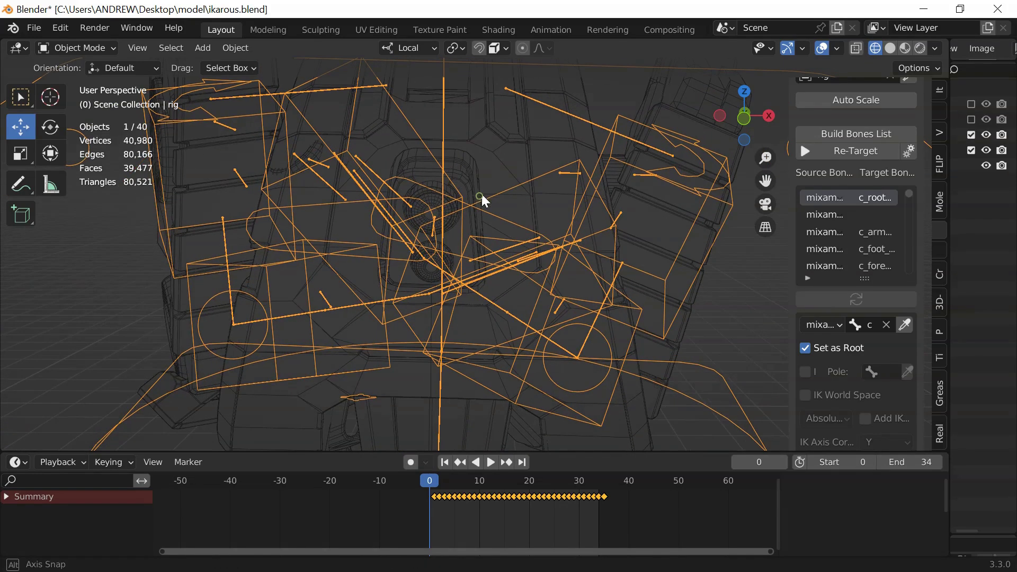
pyautogui.hotkey('ctrl', 'Tab')
pyautogui.click(433, 212)
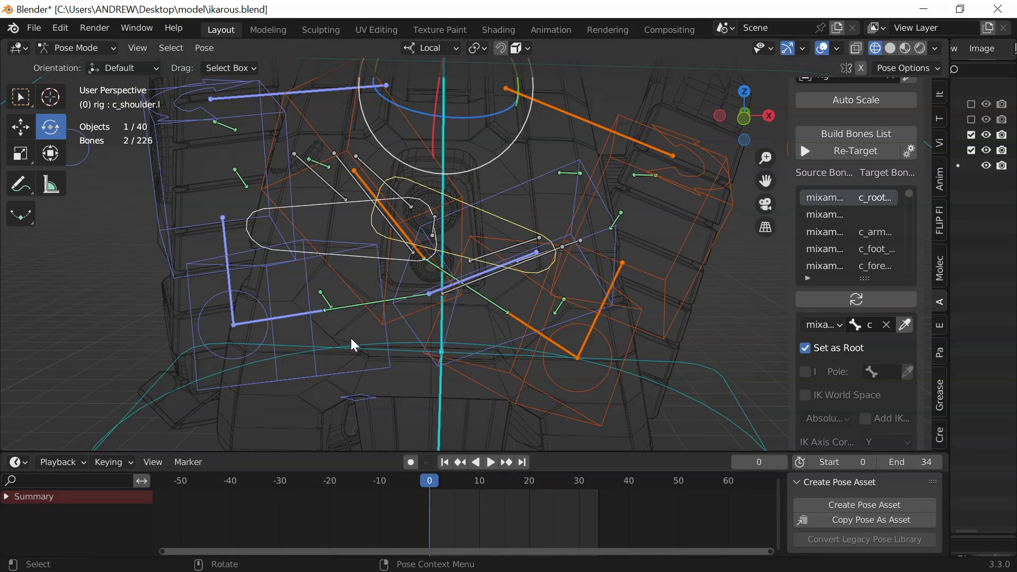
pyautogui.scroll(-5, 345, 318)
pyautogui.click(204, 48)
pyautogui.moveTo(234, 81)
pyautogui.click(430, 81)
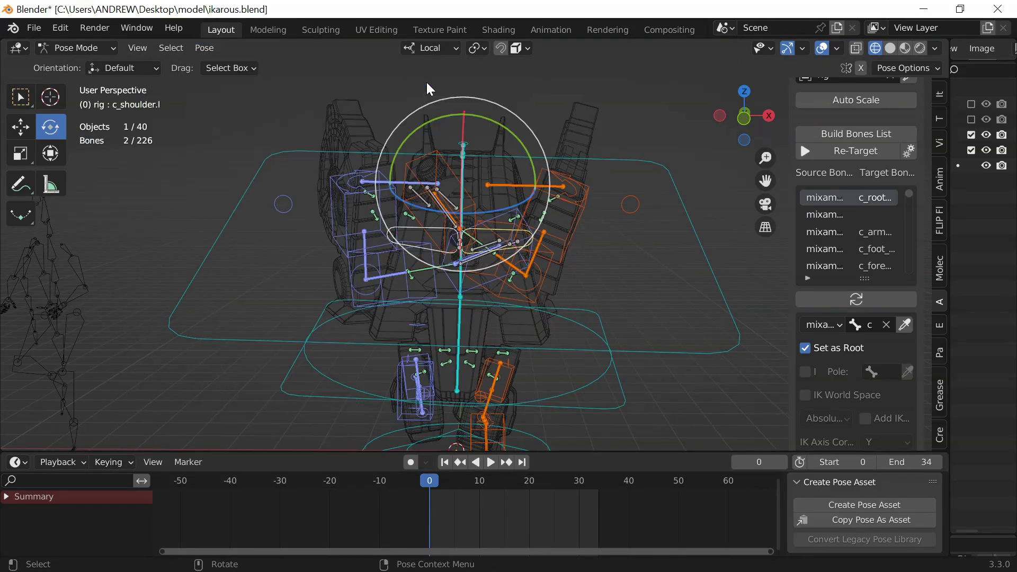
pyautogui.click(890, 48)
# Move the shoulder controls c_shoulder.r and c_shoulder.l slightly outward from the torso
pyautogui.moveTo(466, 159); pyautogui.dragTo(426, 192, button='middle')
pyautogui.scroll(3, 380, 242)
pyautogui.click(373, 263)
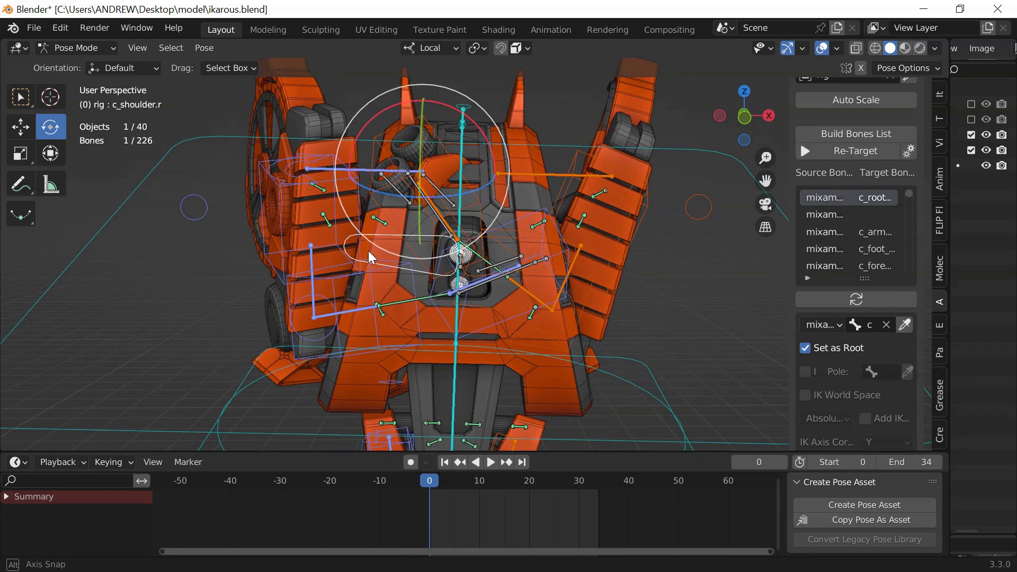
pyautogui.moveTo(368, 251); pyautogui.dragTo(368, 247, button='middle')
pyautogui.click(21, 127)
pyautogui.press('g')
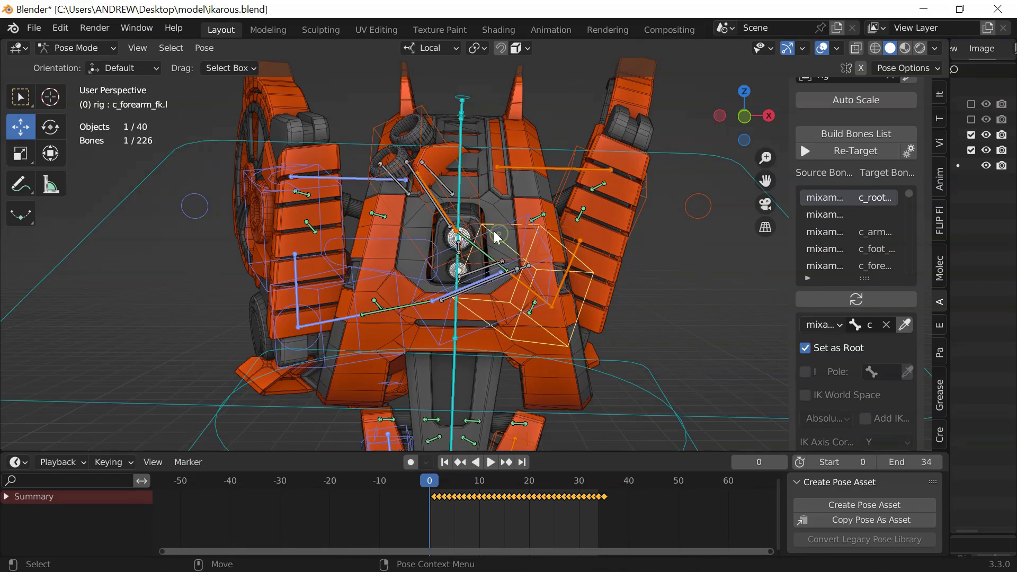
pyautogui.press('g')
pyautogui.scroll(-2, 362, 211)
pyautogui.moveTo(383, 247)
pyautogui.keyDown('shift'); pyautogui.mouseDown(button='middle')
pyautogui.moveTo(363, 211)
pyautogui.moveTo(357, 236)
pyautogui.moveTo(344, 233)
pyautogui.moveTo(380, 236)
pyautogui.mouseUp(button='middle'); pyautogui.keyUp('shift')
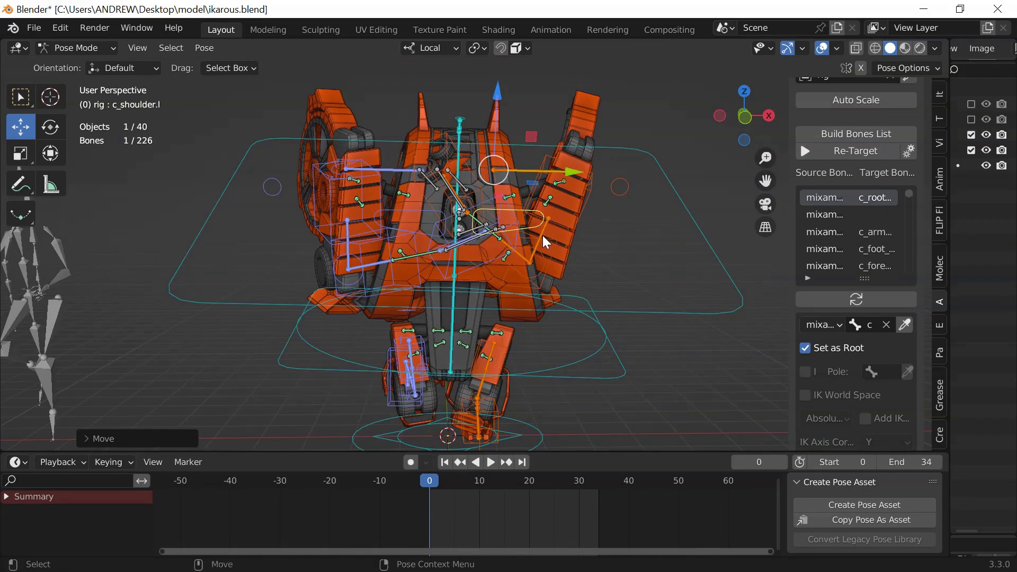
# Rotate the upper arm control c_arm_fk.l with repeated +X additive rotation tweaks of 10°
pyautogui.click(545, 235)
pyautogui.scroll(4, 539, 233)
pyautogui.click(548, 195)
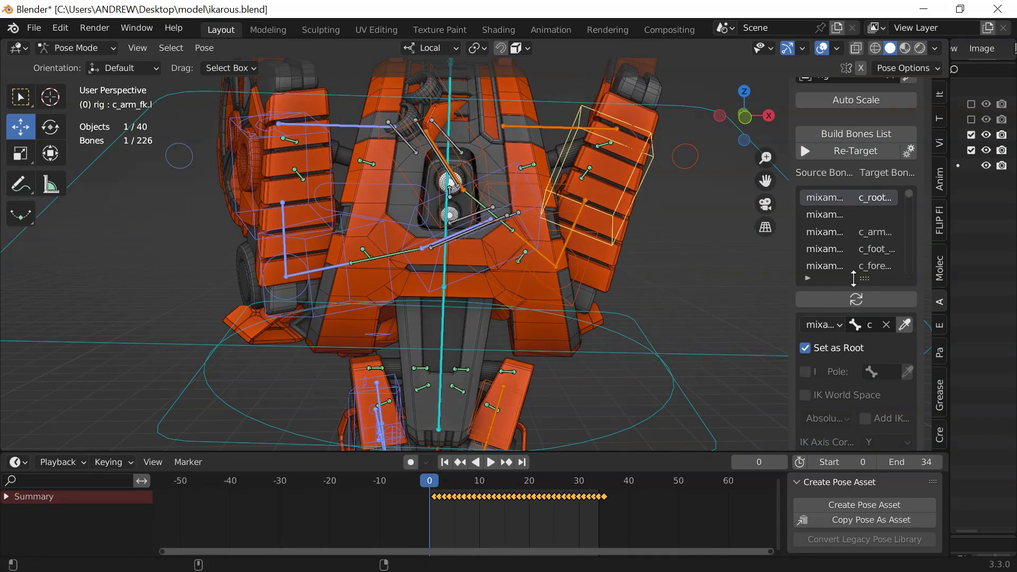
pyautogui.scroll(-8, 839, 366)
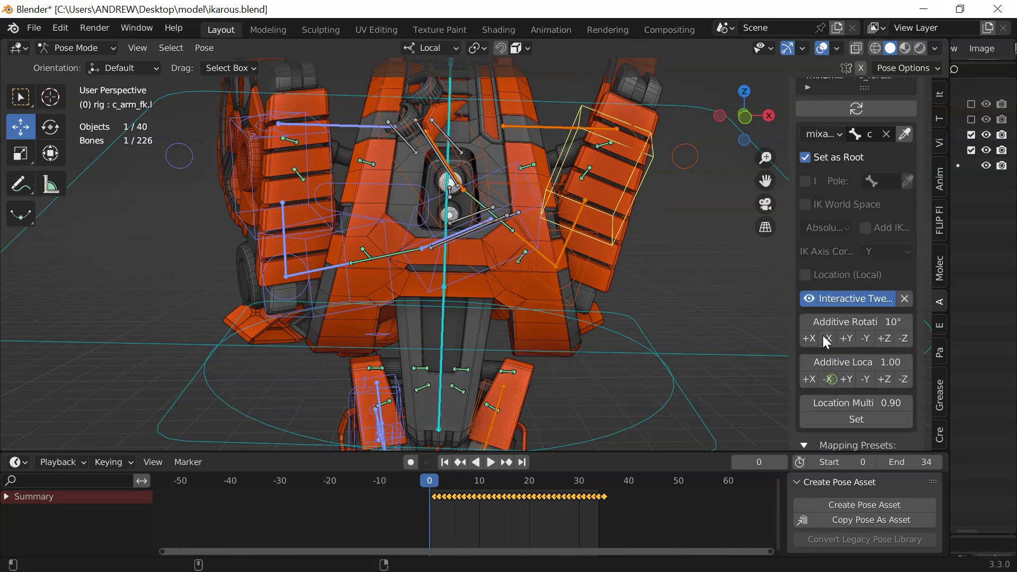
pyautogui.click(809, 339)
pyautogui.click(809, 339)
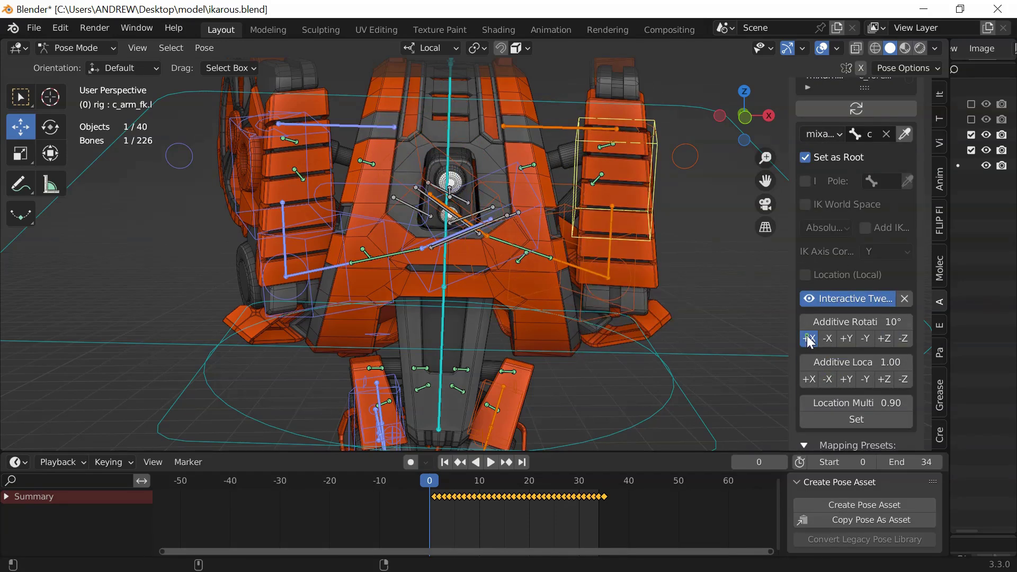
pyautogui.click(809, 339)
# Rotate the forearm control c_forearm_fk.l with 10° additive rotation tweaks about X and Z until the hand hangs beside the torso
pyautogui.moveTo(530, 308); pyautogui.dragTo(557, 307, button='middle')
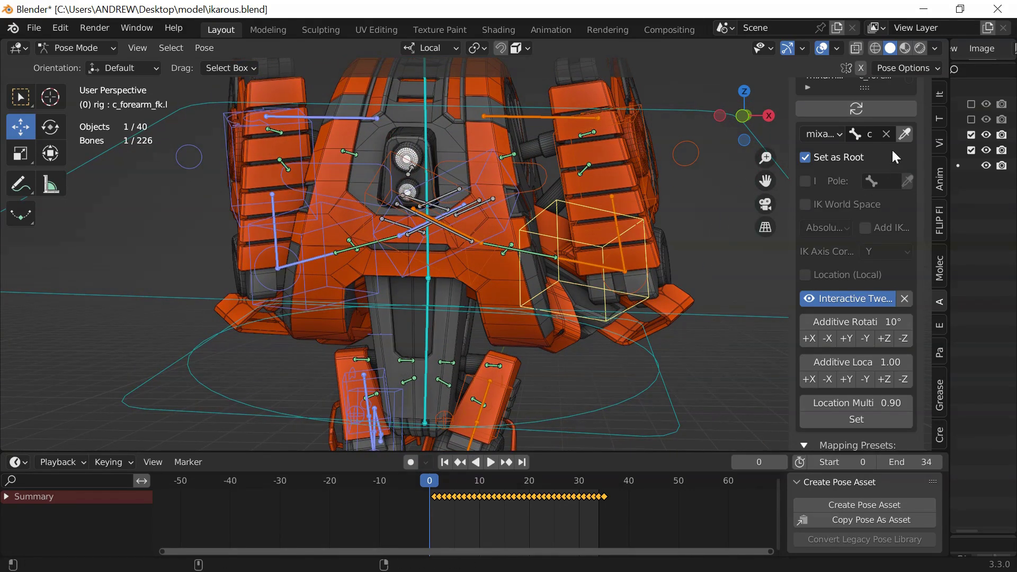
pyautogui.click(885, 339)
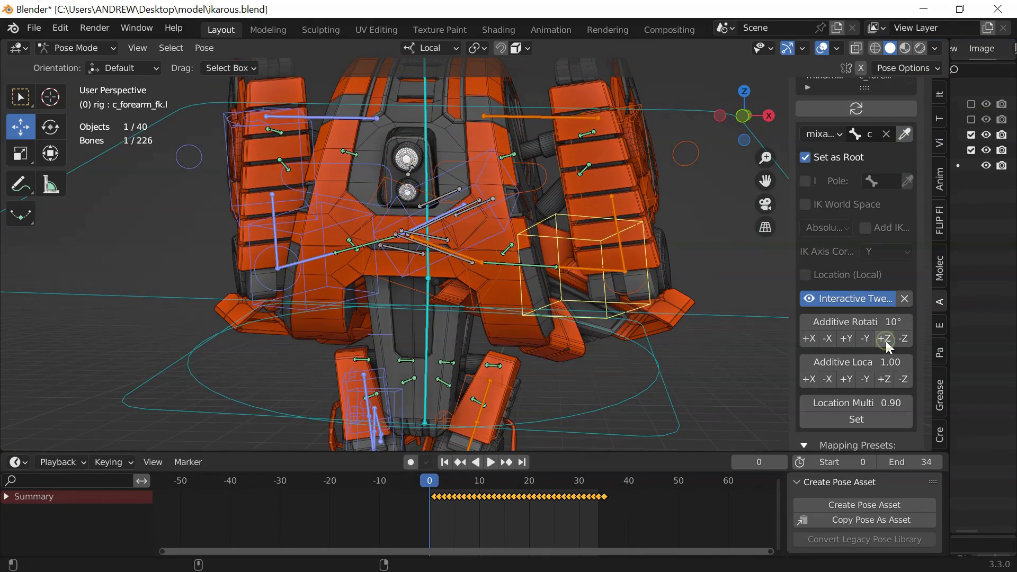
pyautogui.click(810, 341)
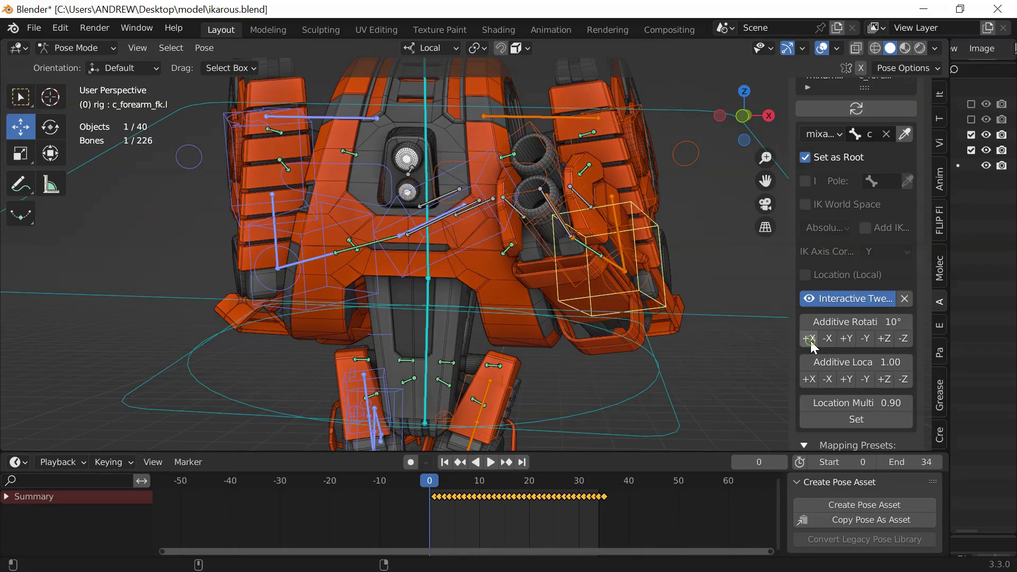
pyautogui.click(884, 341)
pyautogui.click(884, 340)
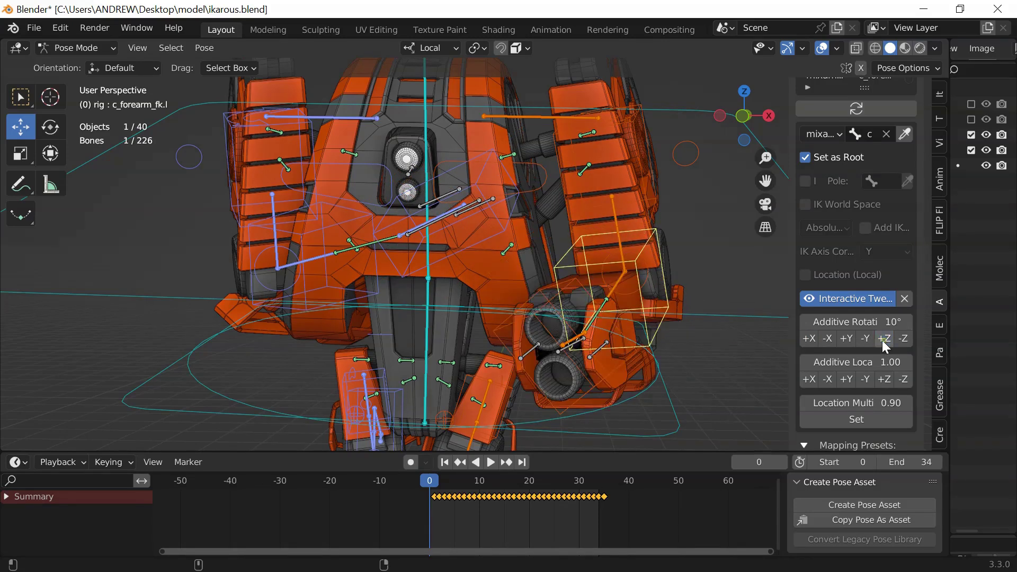
pyautogui.click(884, 340)
# Rotate the upper arm control c_arm_fk.r with repeated +X additive rotation tweaks of 10°
pyautogui.scroll(-3, 338, 257)
pyautogui.moveTo(339, 256); pyautogui.dragTo(380, 304, button='middle')
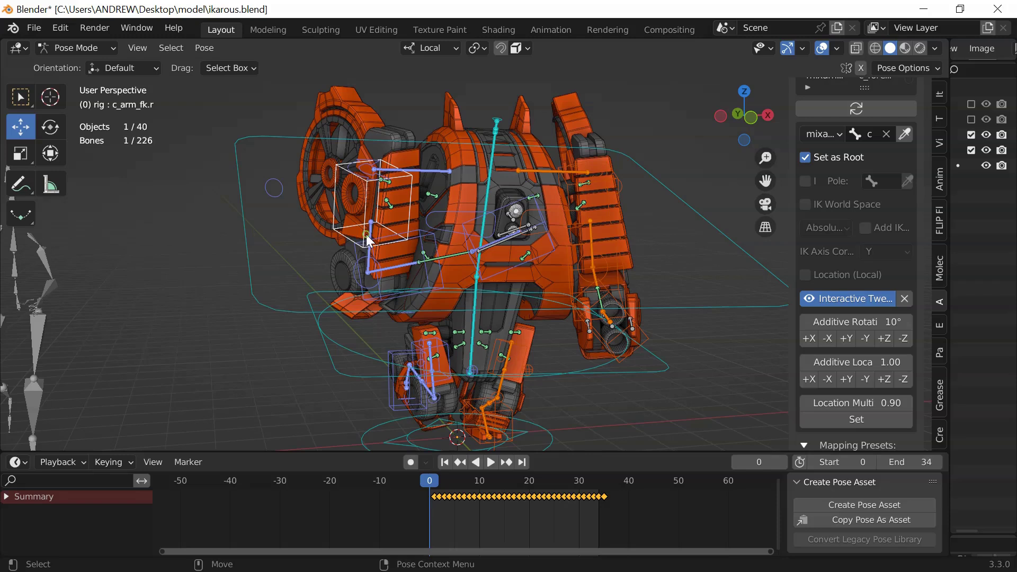
pyautogui.click(808, 341)
pyautogui.moveTo(688, 296); pyautogui.dragTo(763, 356, button='middle')
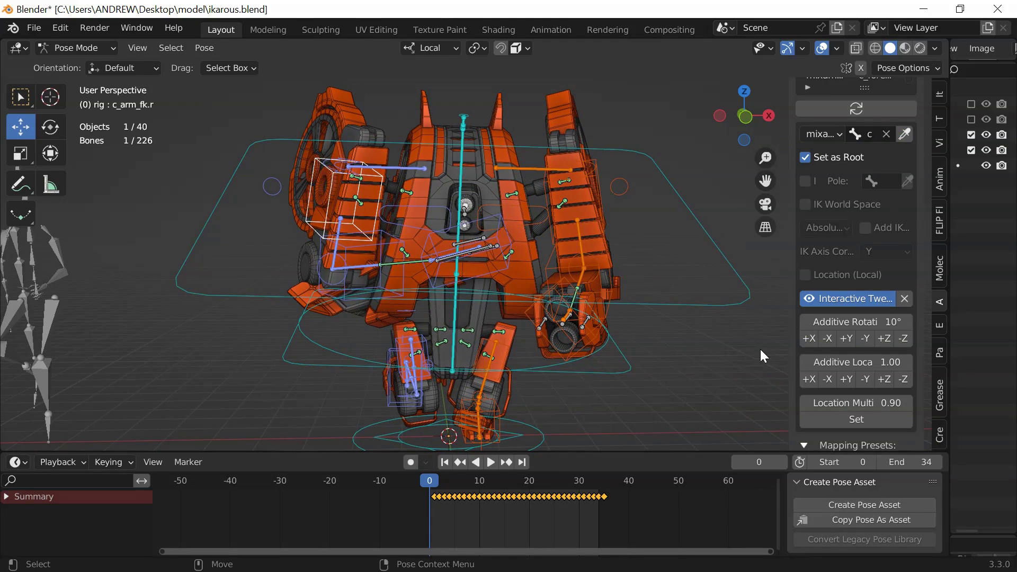
pyautogui.click(804, 340)
# Rotate the forearm control c_forearm_fk.r with -Z additive rotation tweaks of 10° until the forearm points downward
pyautogui.click(292, 273)
pyautogui.click(303, 271)
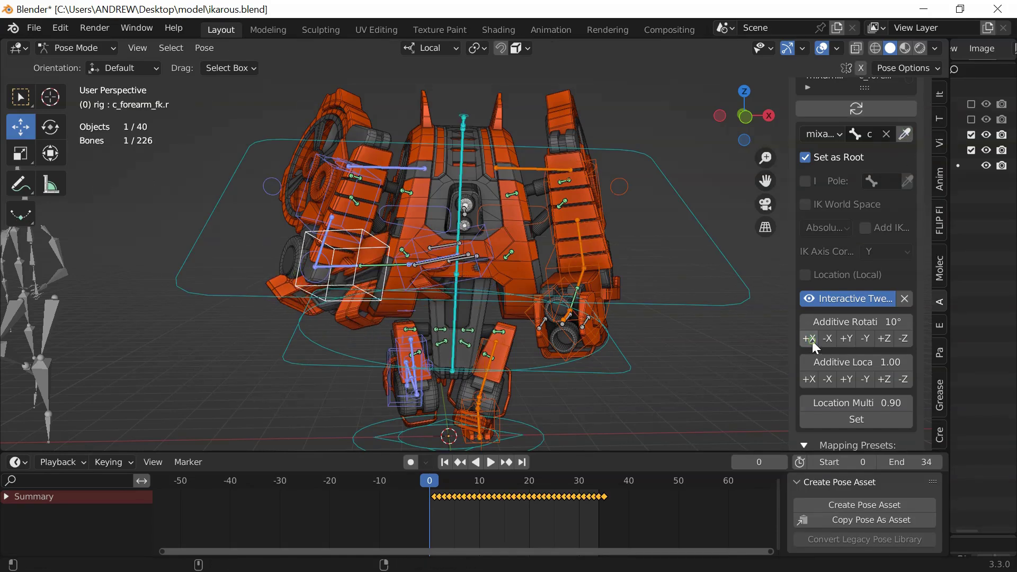
pyautogui.click(903, 341)
pyautogui.moveTo(635, 323); pyautogui.dragTo(461, 255, button='middle')
# Fine-tune the outward angle of the upper arm control c_arm_fk.r with 10° additive rotation tweaks about X
pyautogui.click(300, 227)
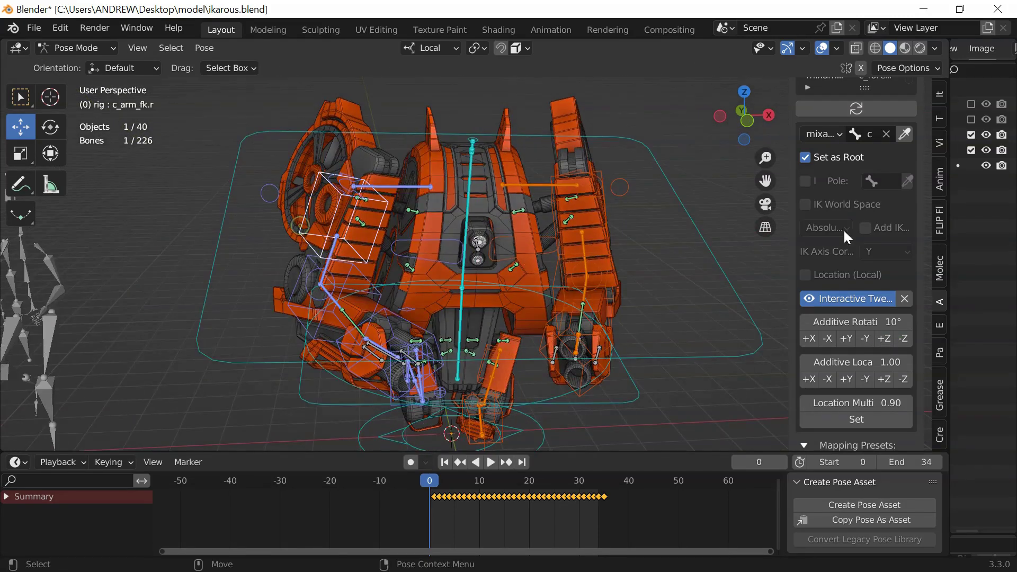
pyautogui.click(856, 341)
pyautogui.click(818, 340)
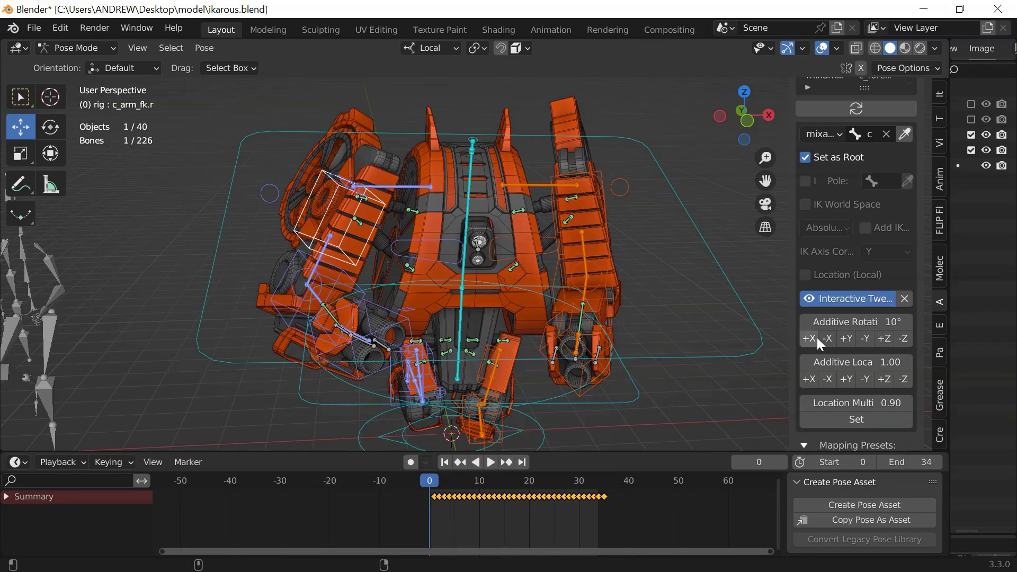
pyautogui.click(828, 339)
# Play the running animation and shrink the timeline to enlarge the 3D viewport
pyautogui.moveTo(481, 227); pyautogui.dragTo(402, 279, button='middle')
pyautogui.press('space')
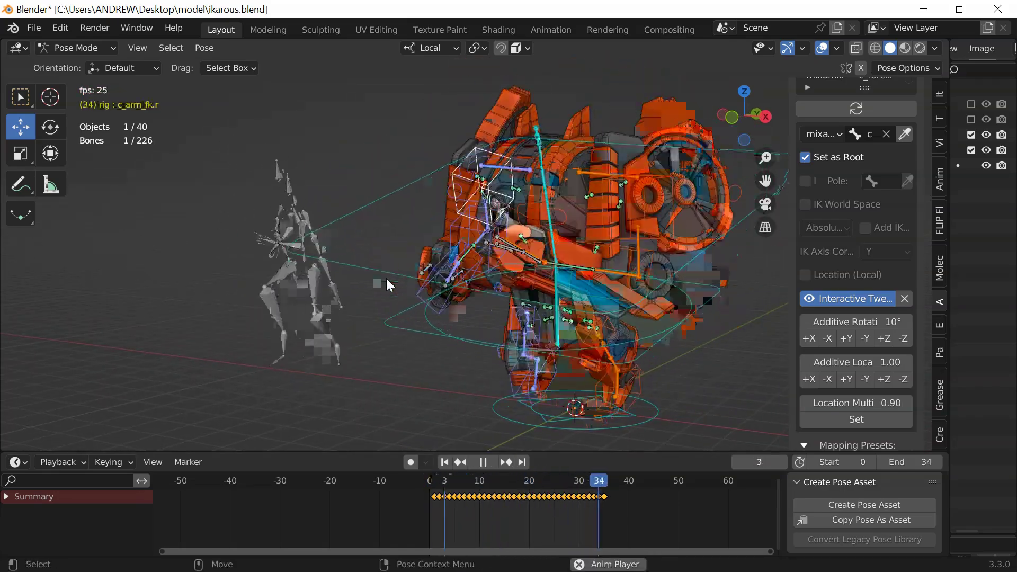
pyautogui.moveTo(268, 453); pyautogui.dragTo(271, 538)
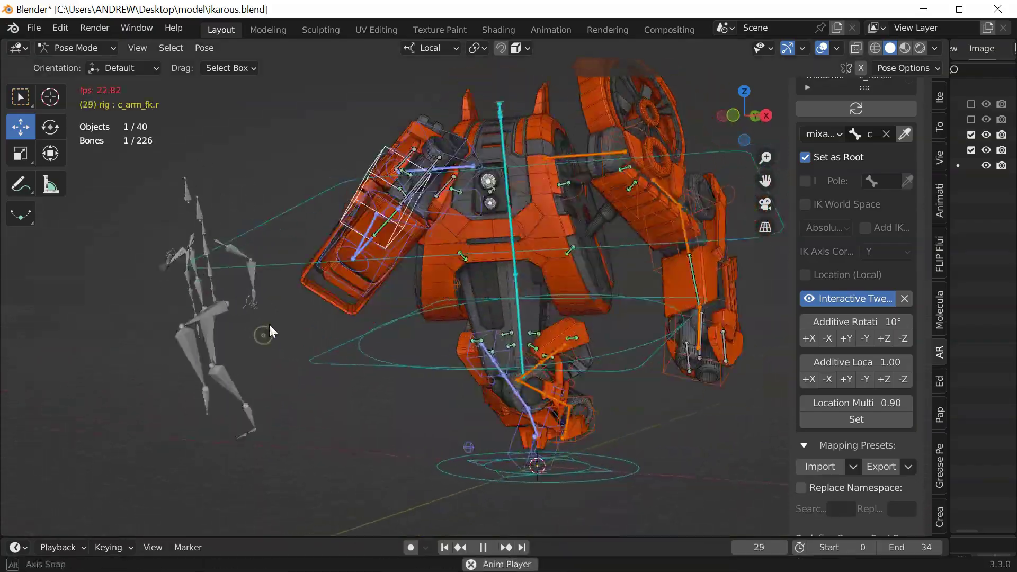
# Try wireframe shading with the overlays hidden, and restore solid shading with overlays
pyautogui.click(876, 49)
pyautogui.click(823, 50)
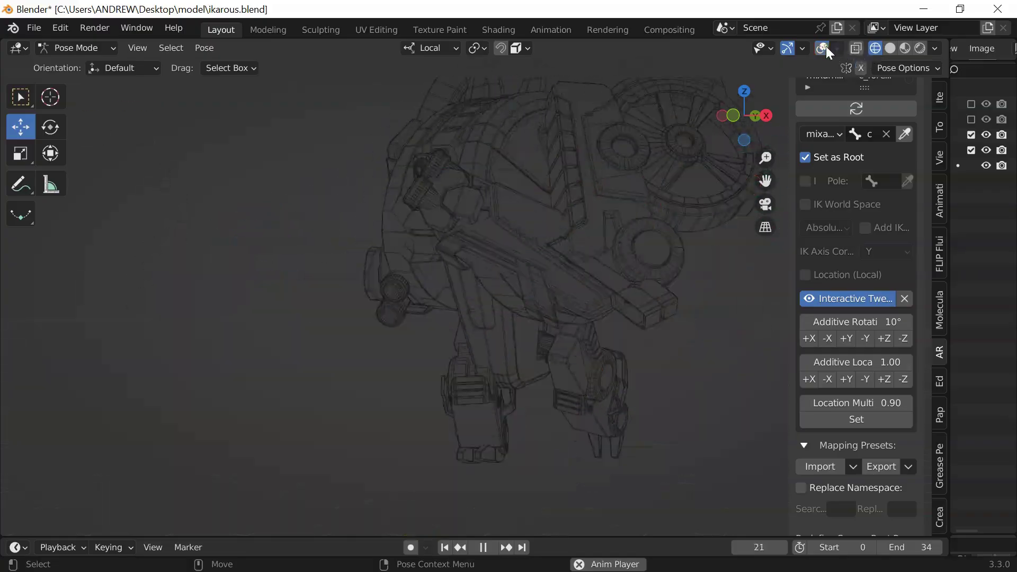
pyautogui.click(823, 50)
pyautogui.click(891, 49)
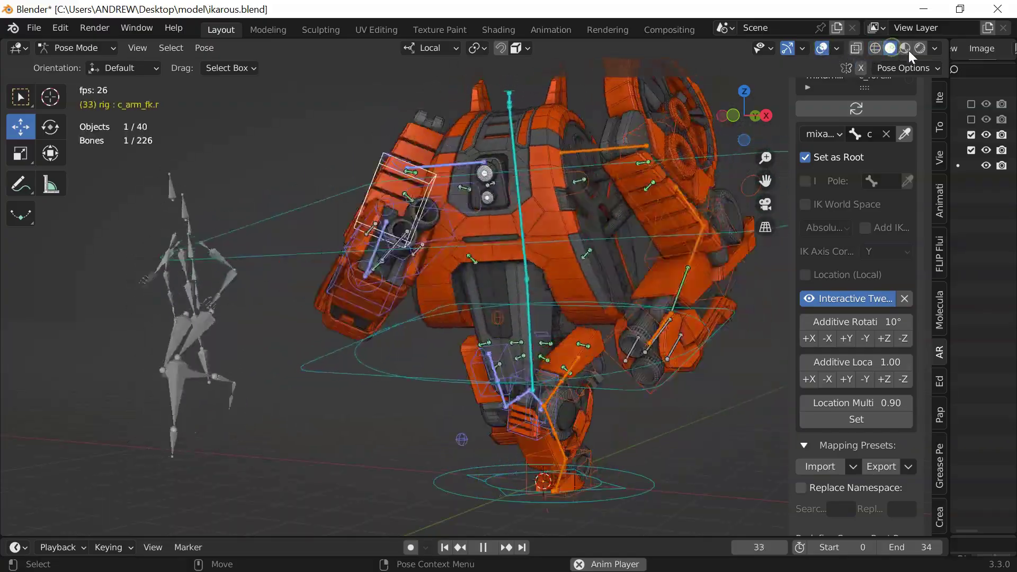
# Try the Single color option for solid viewport shading, and set the color back to Material
pyautogui.click(935, 49)
pyautogui.click(842, 259)
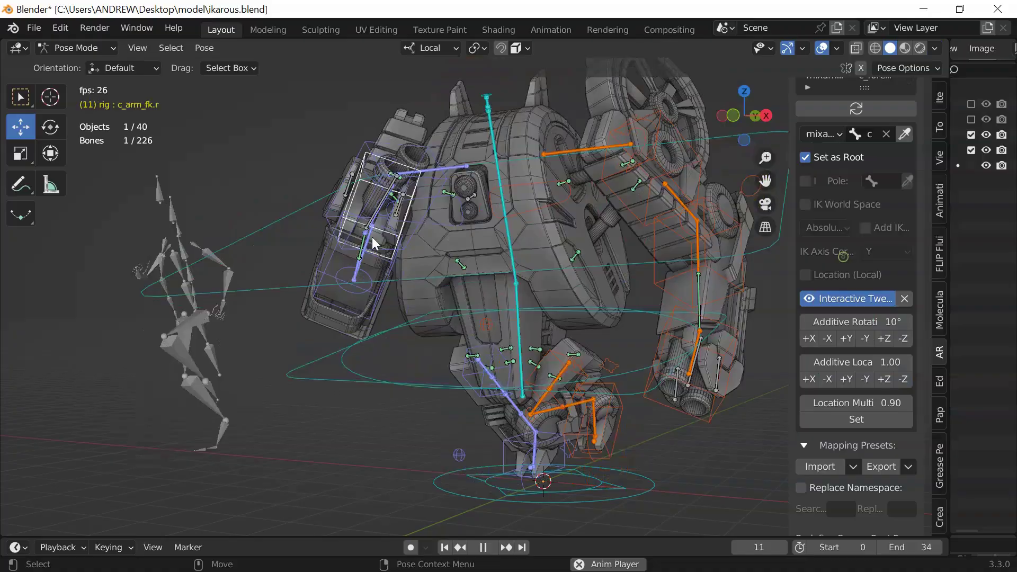
pyautogui.moveTo(346, 240); pyautogui.dragTo(430, 280, button='middle')
pyautogui.scroll(6, 430, 280)
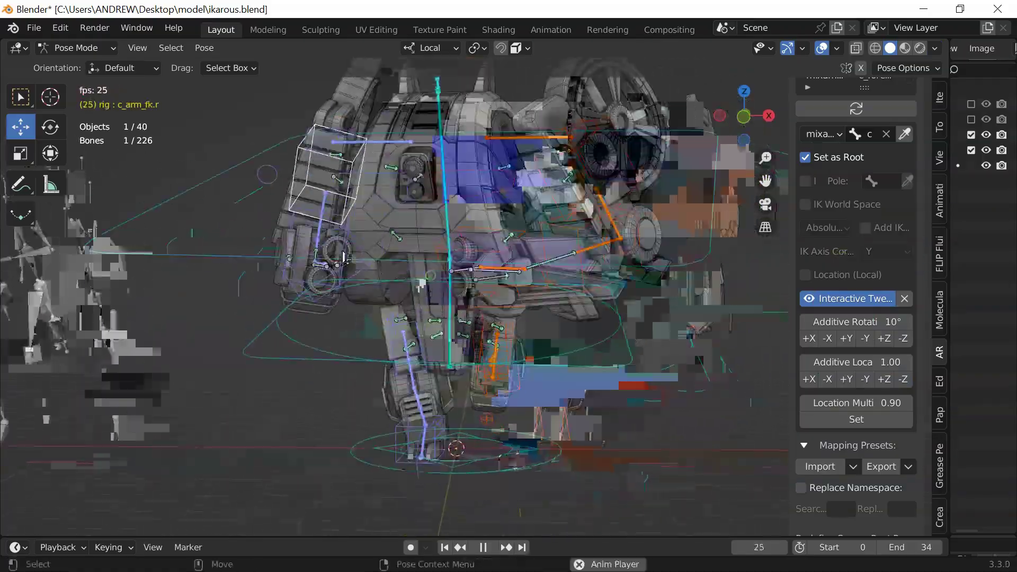
pyautogui.moveTo(311, 301)
pyautogui.mouseDown(button='middle')
pyautogui.moveTo(284, 227)
pyautogui.moveTo(250, 268)
pyautogui.moveTo(276, 302)
pyautogui.moveTo(558, 282)
pyautogui.moveTo(287, 306)
pyautogui.moveTo(425, 295)
pyautogui.moveTo(245, 295)
pyautogui.moveTo(314, 323)
pyautogui.moveTo(357, 297)
pyautogui.moveTo(296, 303)
pyautogui.mouseUp(button='middle')
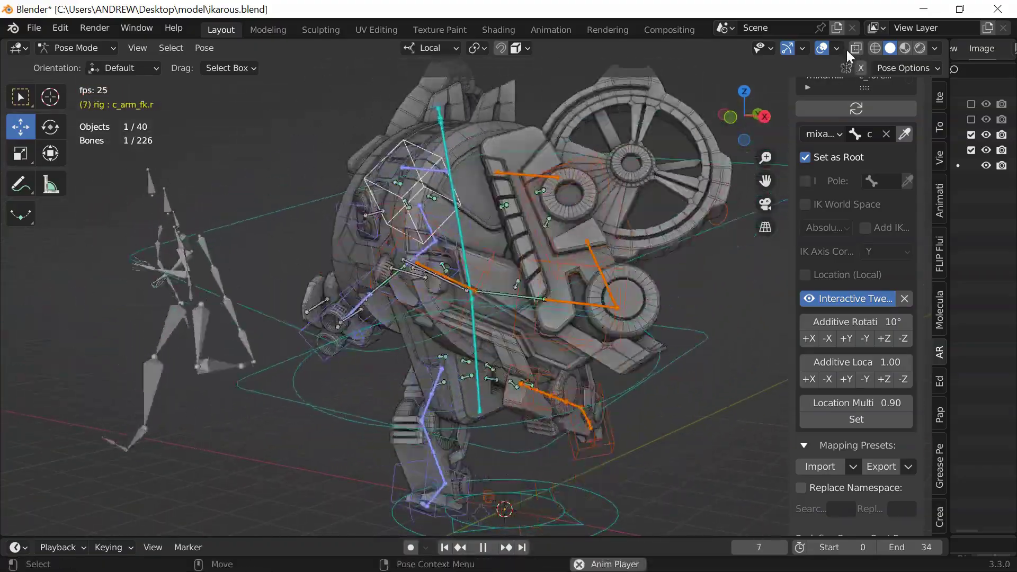
pyautogui.click(841, 53)
pyautogui.click(935, 48)
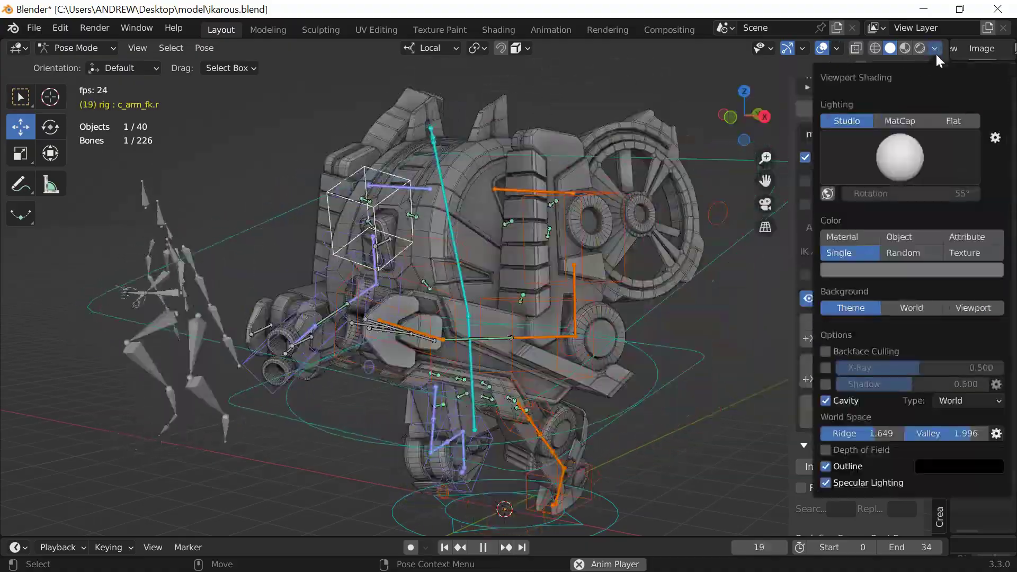
pyautogui.click(841, 237)
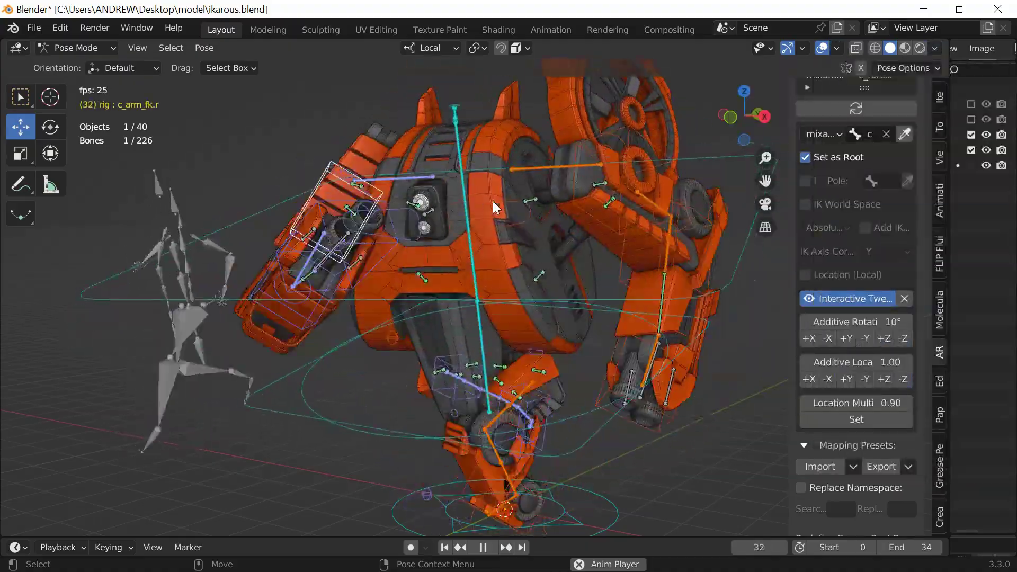
# Switch the viewport to Material Preview shading and increase the environment lighting strength
pyautogui.click(905, 48)
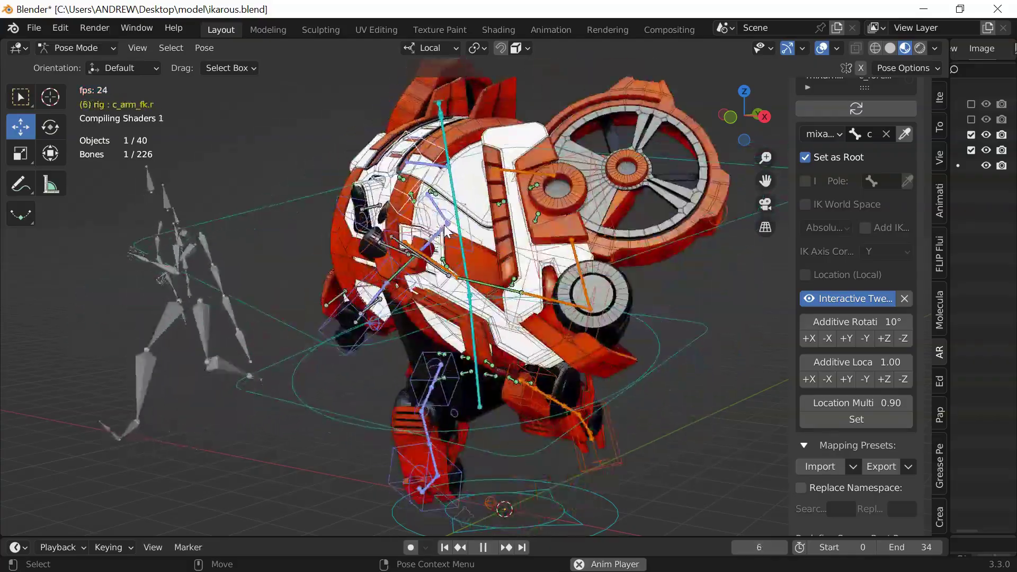
pyautogui.scroll(-1, 405, 244)
pyautogui.moveTo(336, 252); pyautogui.dragTo(342, 251, button='middle')
pyautogui.click(936, 49)
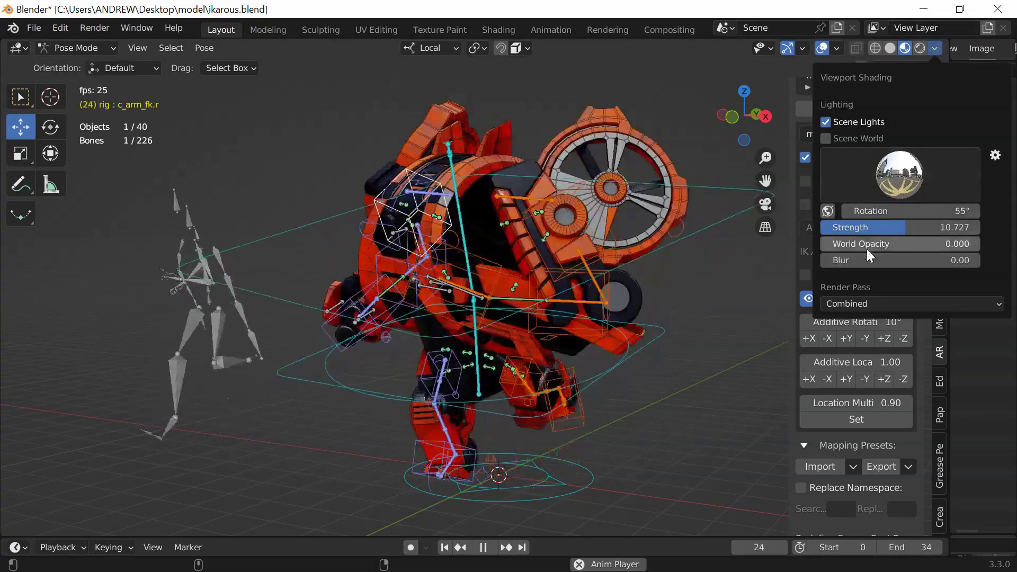
pyautogui.moveTo(880, 226); pyautogui.dragTo(948, 227)
pyautogui.moveTo(420, 221); pyautogui.dragTo(385, 208, button='middle')
# Review the running robot with the overlays hidden, stop playback and show the overlays again
pyautogui.click(823, 48)
pyautogui.moveTo(507, 202); pyautogui.dragTo(286, 344, button='middle')
pyautogui.press('space')
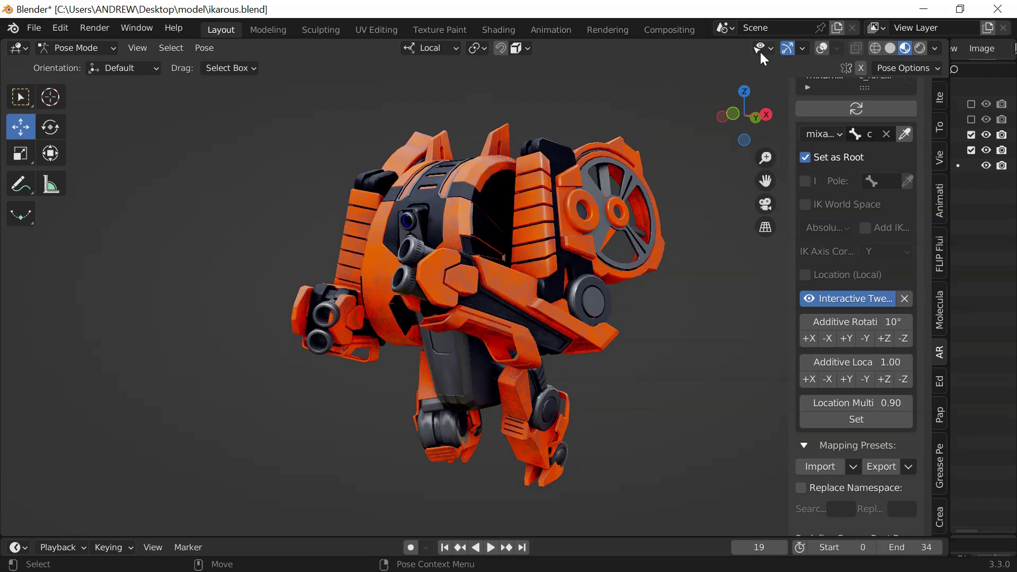
pyautogui.click(819, 49)
# Return to frame 0 and delete the keyframes of the leg pole controls c_leg_pole.l and c_leg_pole.r
pyautogui.scroll(3, 357, 319)
pyautogui.keyDown('shift'); pyautogui.moveTo(365, 413); pyautogui.dragTo(335, 334, button='middle'); pyautogui.keyUp('shift')
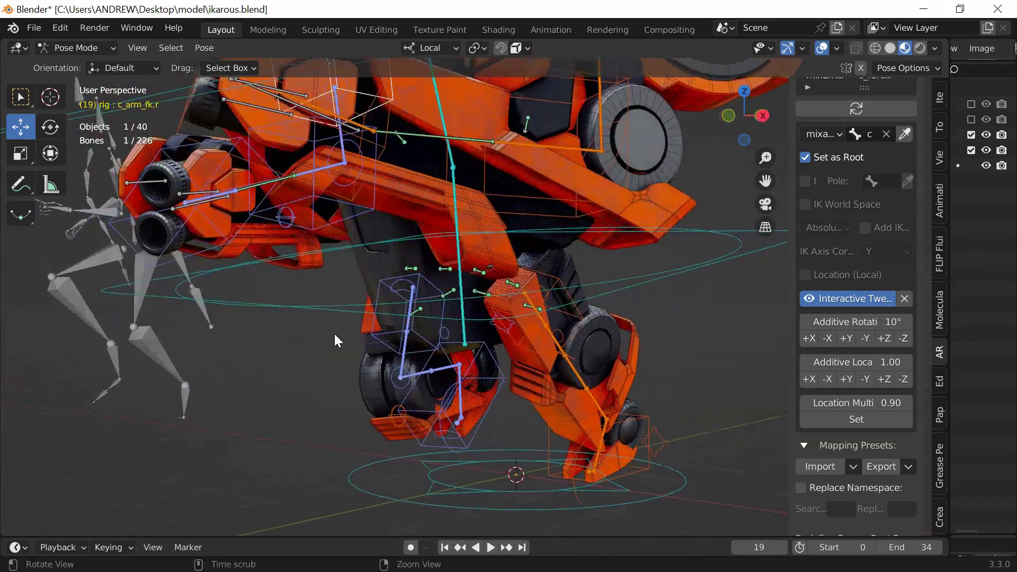
pyautogui.click(395, 418)
pyautogui.moveTo(395, 418); pyautogui.dragTo(375, 554, button='middle')
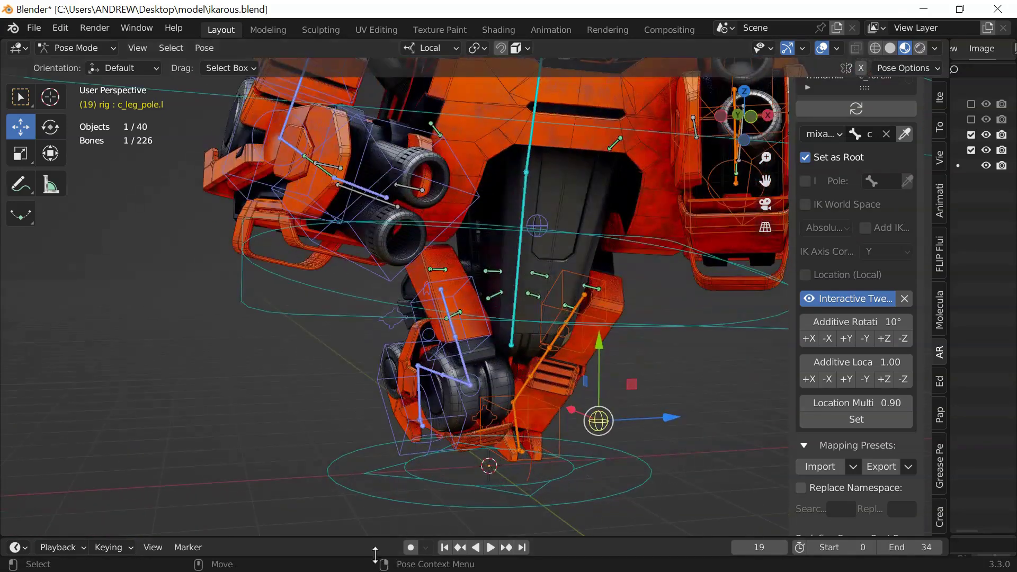
pyautogui.click(444, 547)
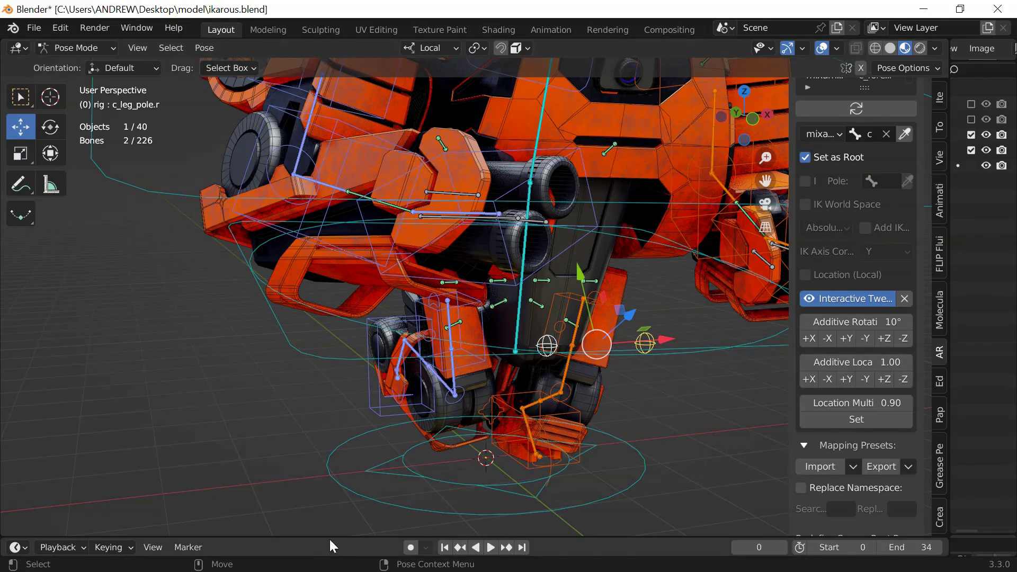
pyautogui.moveTo(328, 530); pyautogui.dragTo(339, 450)
pyautogui.press('Delete')
# Move the leg pole control c_leg_pole.r about 0.48 m outward, and move c_leg_pole.l outward on the opposite leg
pyautogui.moveTo(534, 333); pyautogui.dragTo(480, 311, button='middle')
pyautogui.moveTo(479, 312); pyautogui.dragTo(432, 302)
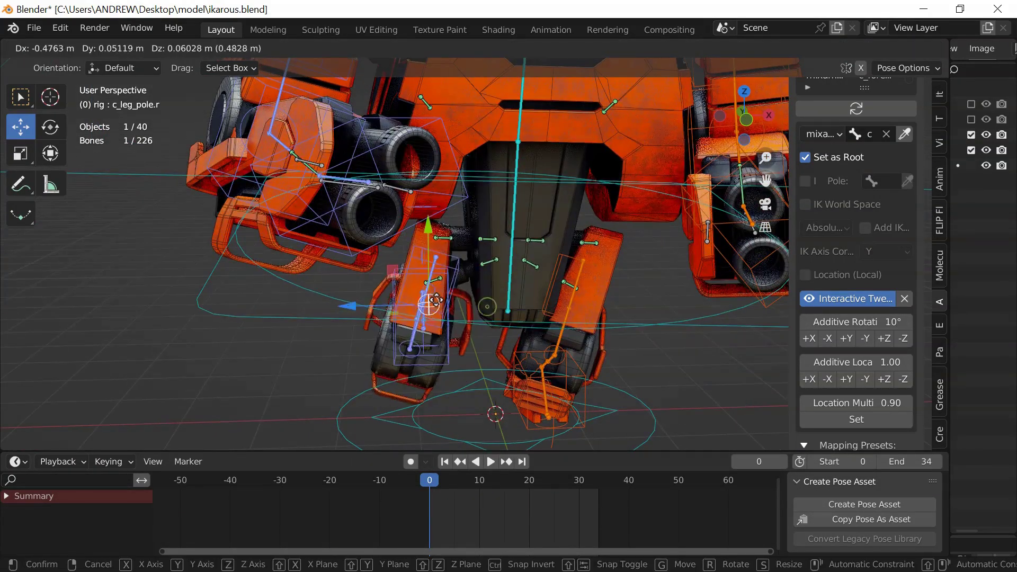
pyautogui.moveTo(503, 291); pyautogui.dragTo(580, 284, button='middle')
pyautogui.click(657, 295)
pyautogui.moveTo(656, 294); pyautogui.dragTo(585, 278, button='middle')
pyautogui.press('g')
pyautogui.moveTo(606, 294); pyautogui.dragTo(645, 327)
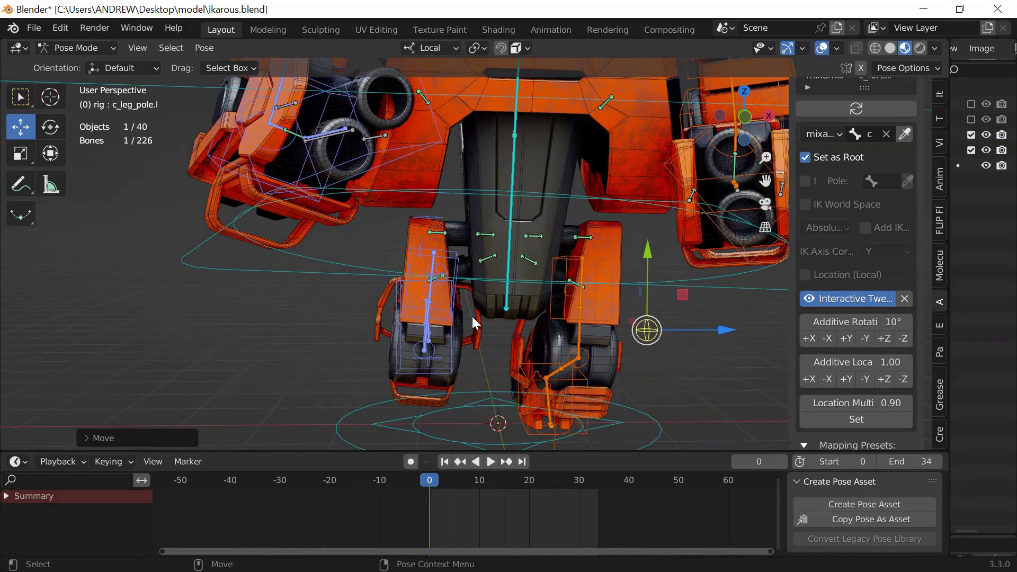
# Check the knees with a brief playback and reposition the pole control c_leg_pole.r beside its leg
pyautogui.press('space')
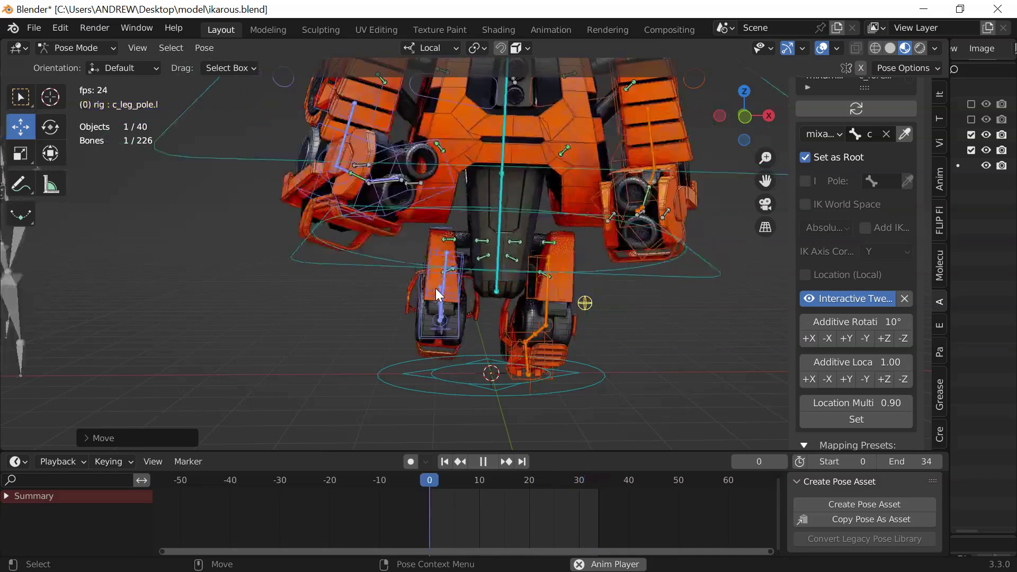
pyautogui.press('space')
pyautogui.moveTo(435, 291)
pyautogui.mouseDown(button='middle')
pyautogui.moveTo(366, 293)
pyautogui.moveTo(428, 279)
pyautogui.mouseUp(button='middle')
pyautogui.click(393, 292)
pyautogui.click(417, 292)
# Play the animation in an enlarged 3D viewport and examine the corrected leg motion from several angles
pyautogui.press('space')
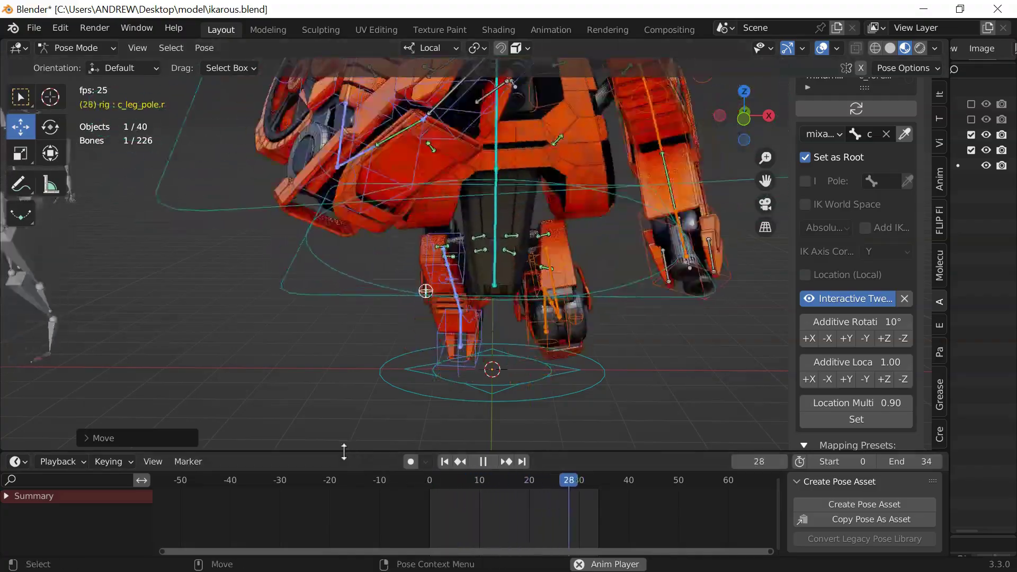
pyautogui.moveTo(343, 451); pyautogui.dragTo(359, 565)
pyautogui.scroll(-3, 339, 223)
pyautogui.moveTo(323, 169); pyautogui.dragTo(275, 150, button='middle')
pyautogui.keyDown('alt'); pyautogui.moveTo(276, 150); pyautogui.dragTo(328, 195, button='right'); pyautogui.keyUp('alt')
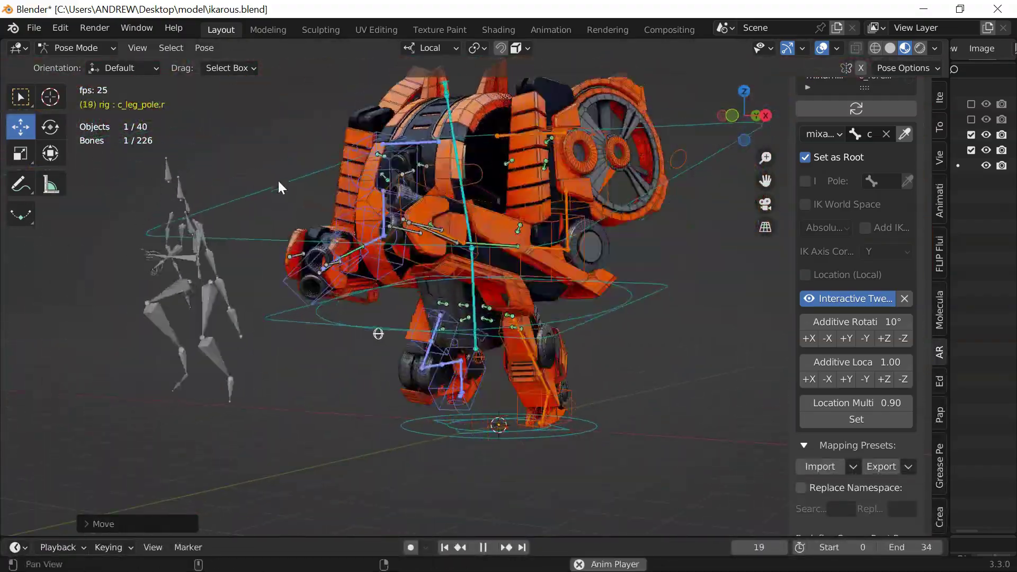
pyautogui.keyDown('alt'); pyautogui.moveTo(278, 180); pyautogui.dragTo(330, 226, button='middle'); pyautogui.keyUp('alt')
pyautogui.keyDown('alt'); pyautogui.moveTo(281, 192); pyautogui.dragTo(295, 196, button='right'); pyautogui.keyUp('alt')
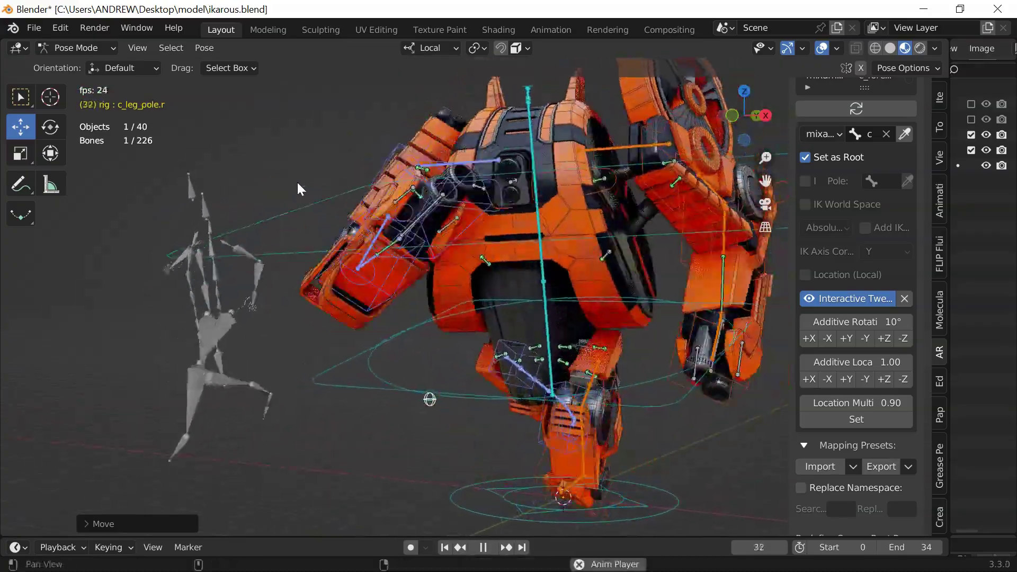